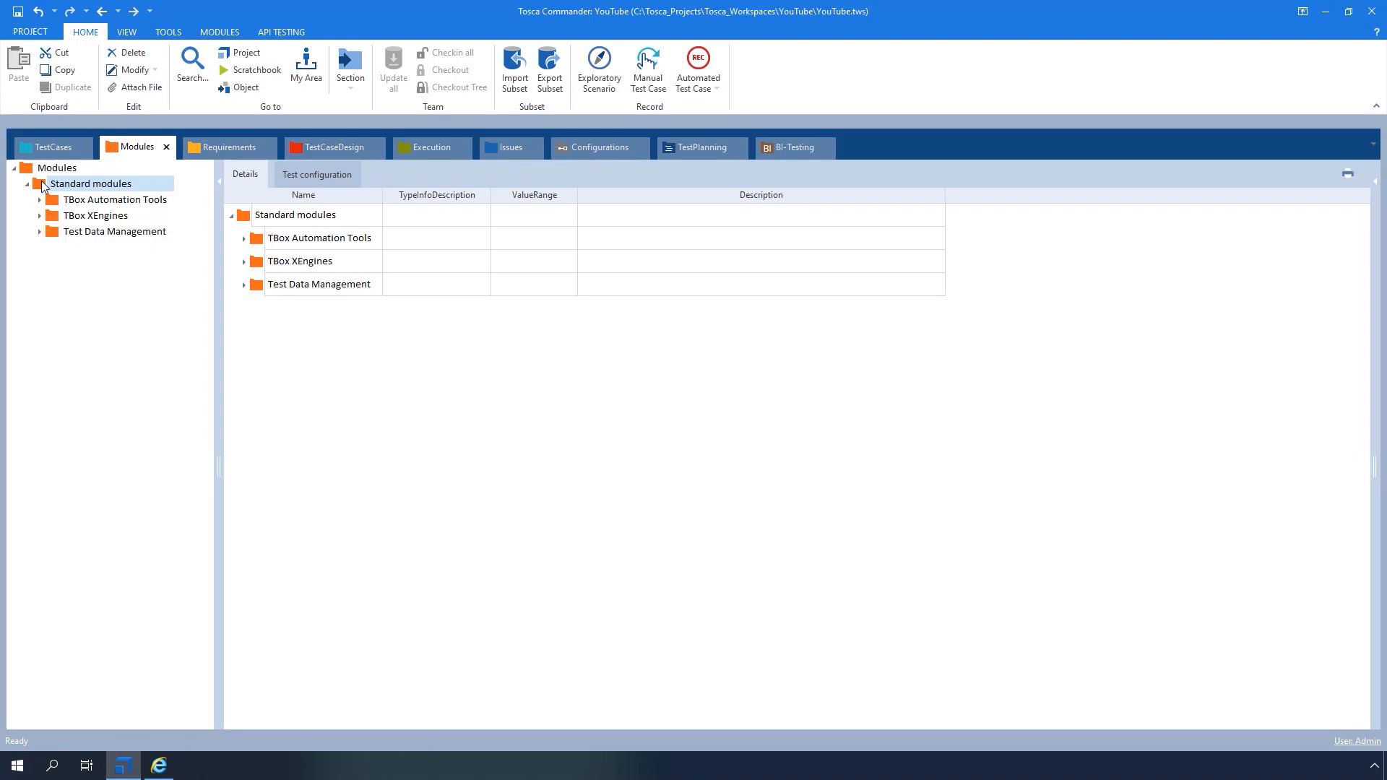
Drag Receive Mail Expert from TBox XEngines > Mail into the Verify Reviewed Mails test case
left_click(46, 215)
left_click(39, 216)
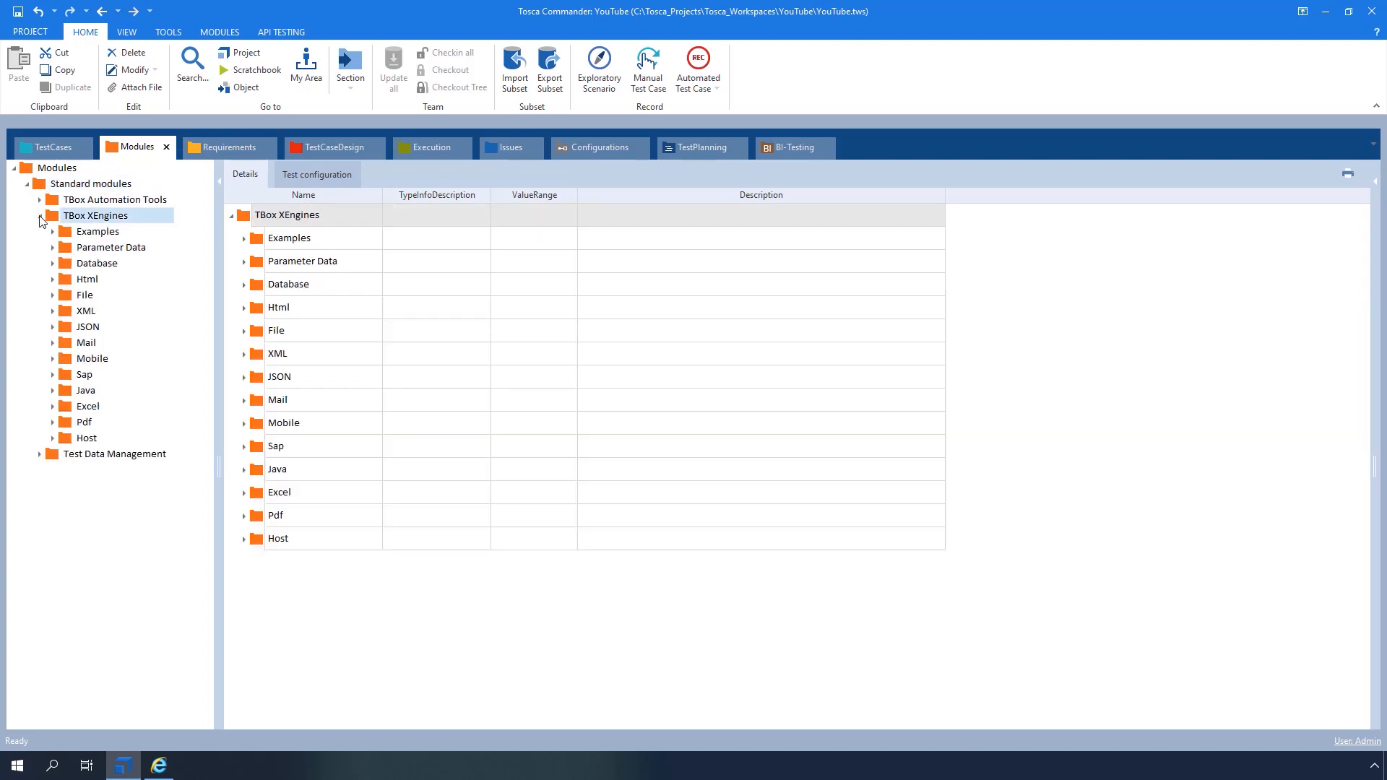
left_click(77, 342)
left_click(53, 342)
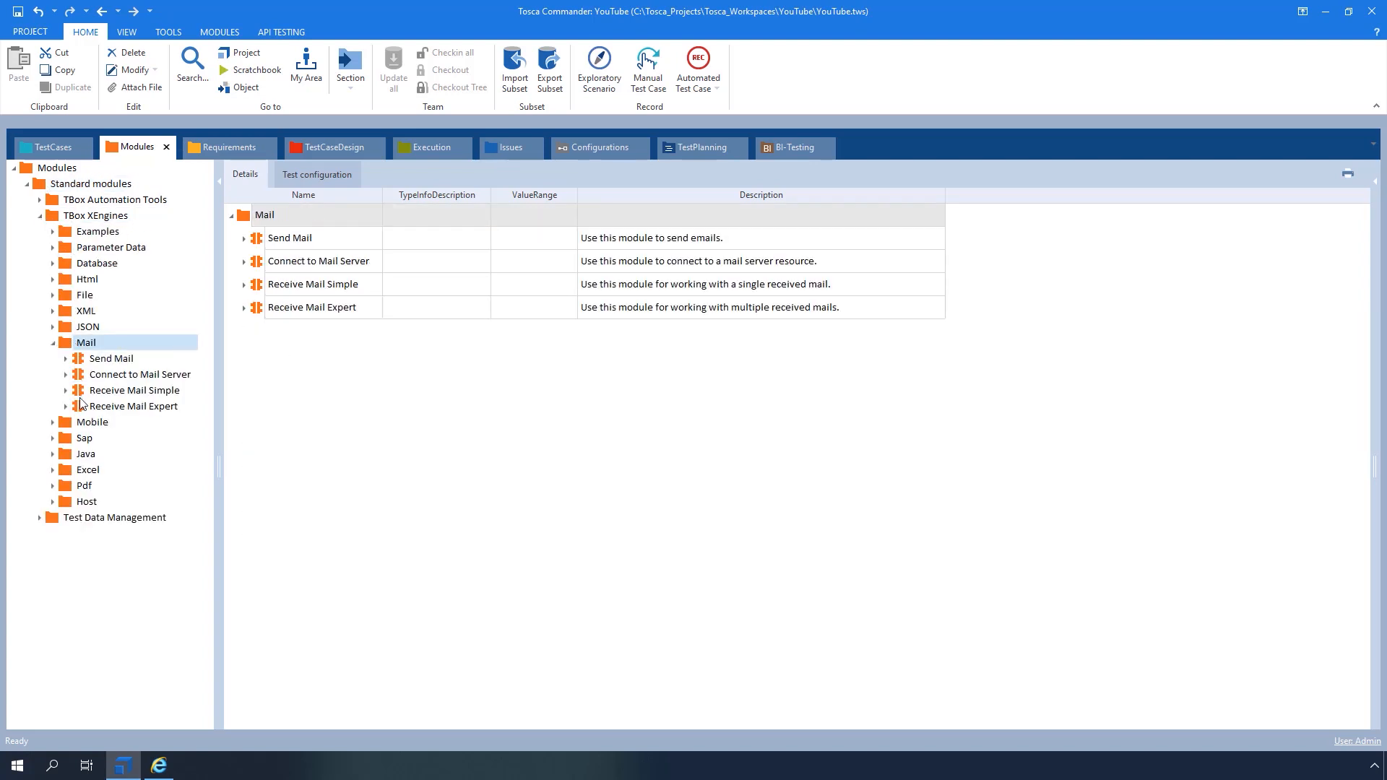
left_click(85, 407)
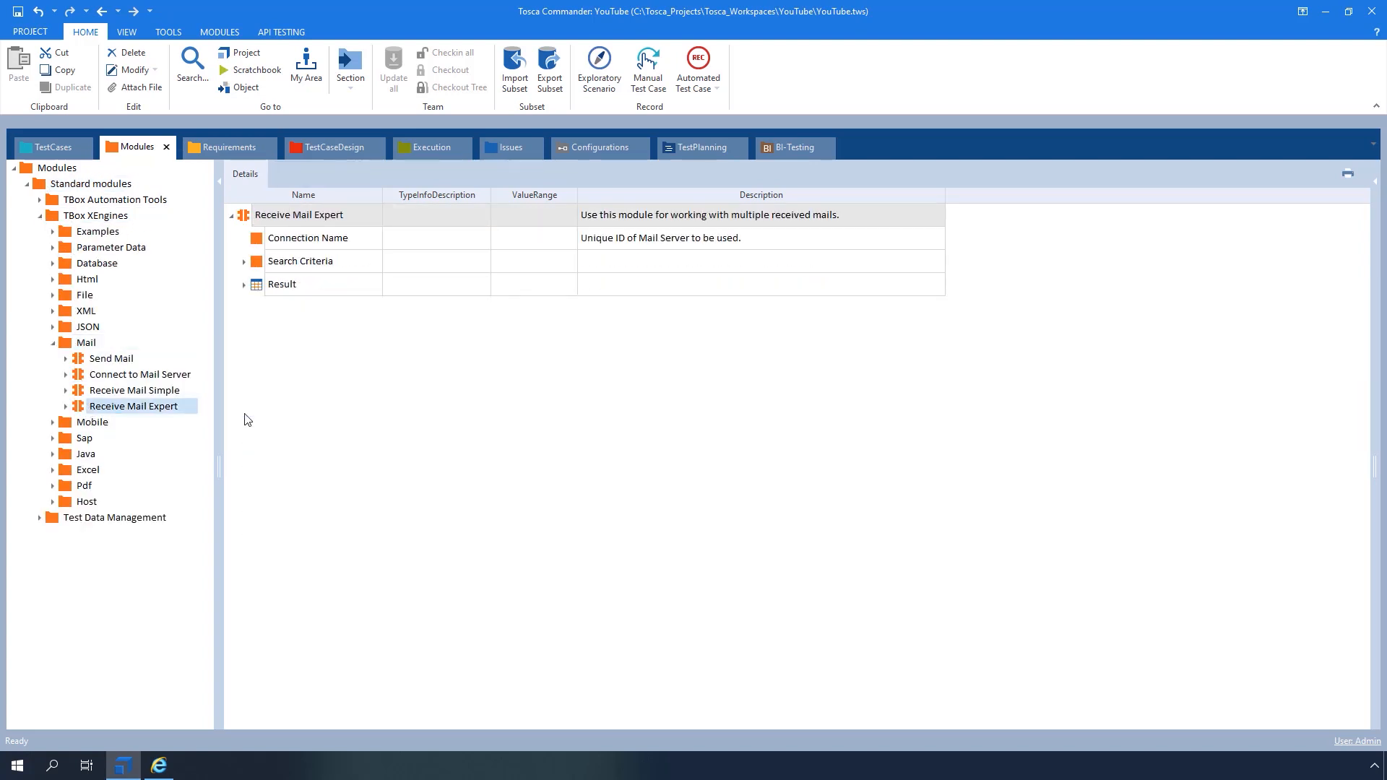
left_click_drag(79, 406, 55, 262)
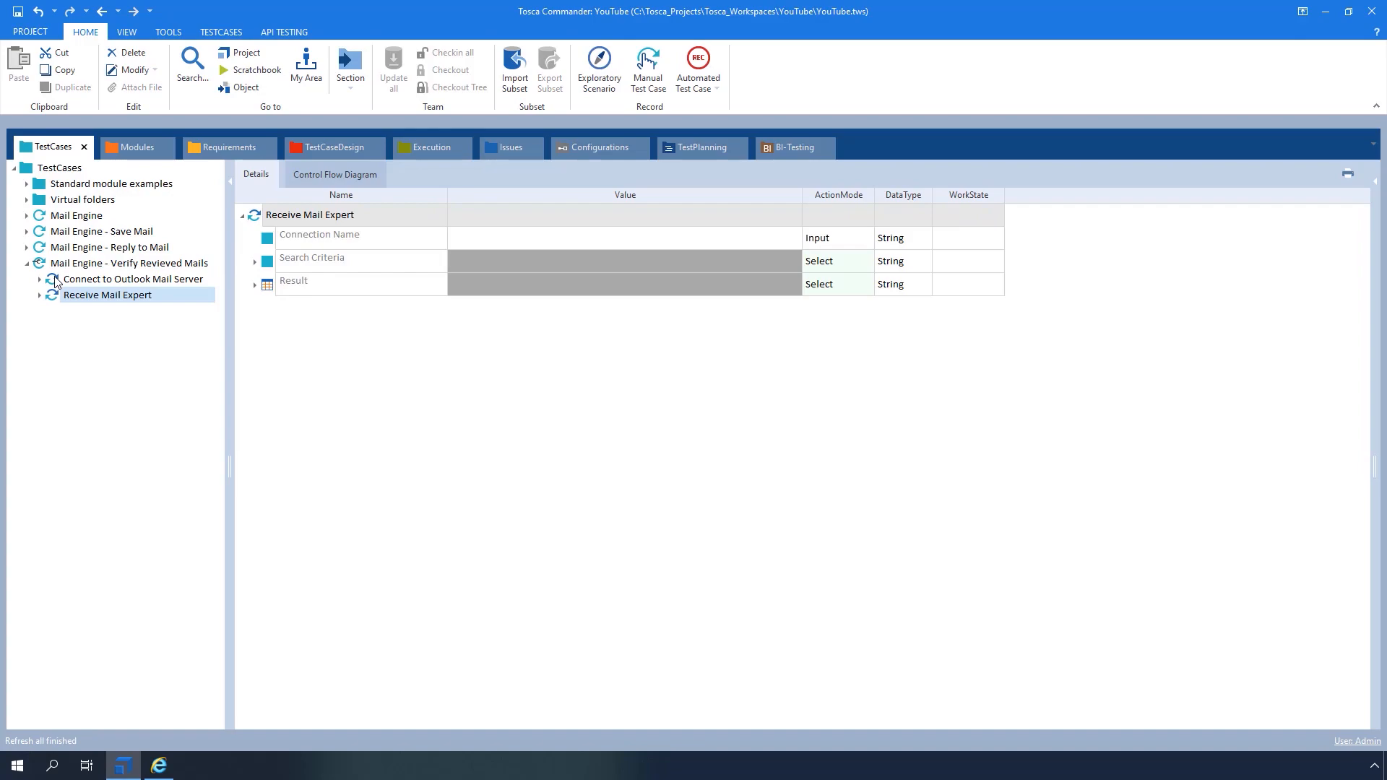
Copy SampleReceiveExpertConnection from the Outlook server step into Receive Mail Expert's Connection Name
left_click(56, 280)
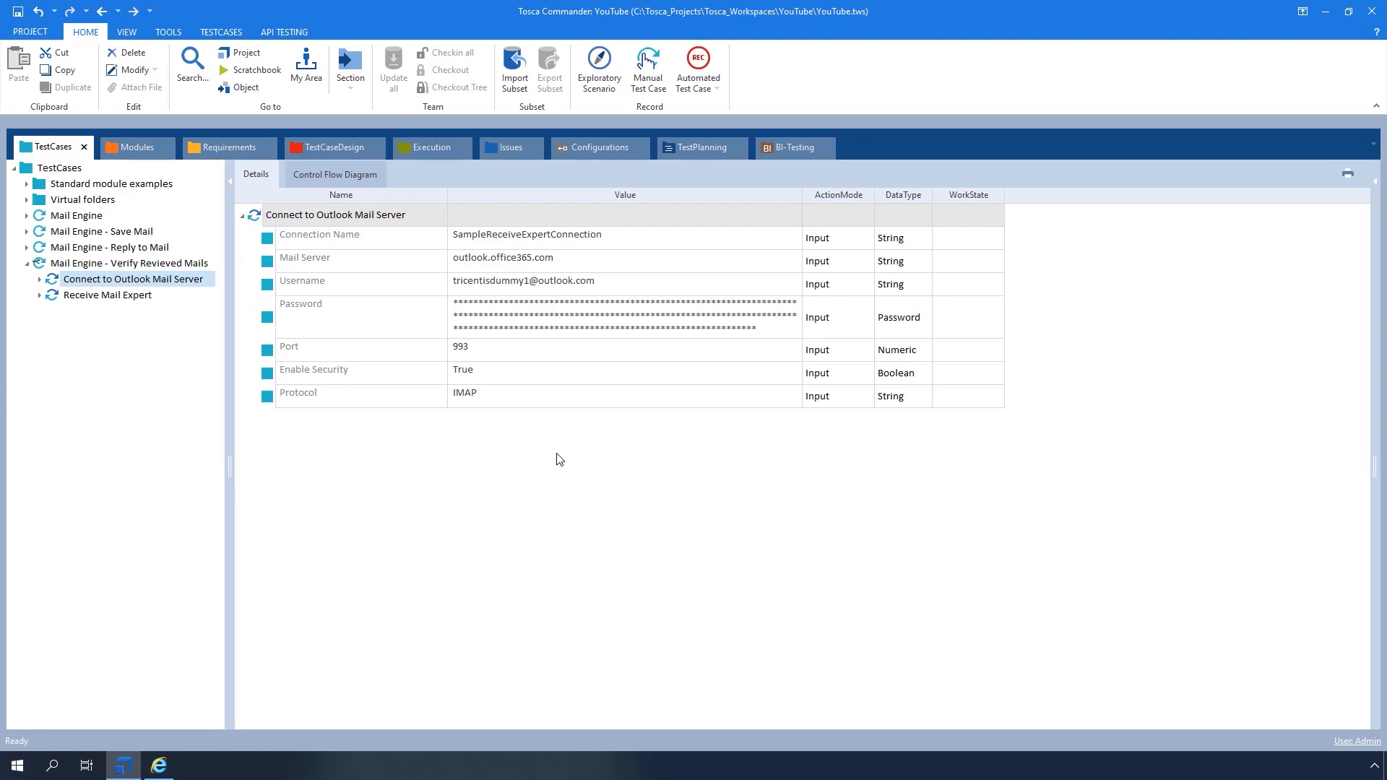
left_click(635, 239)
left_click(637, 237)
key("ctrl+c")
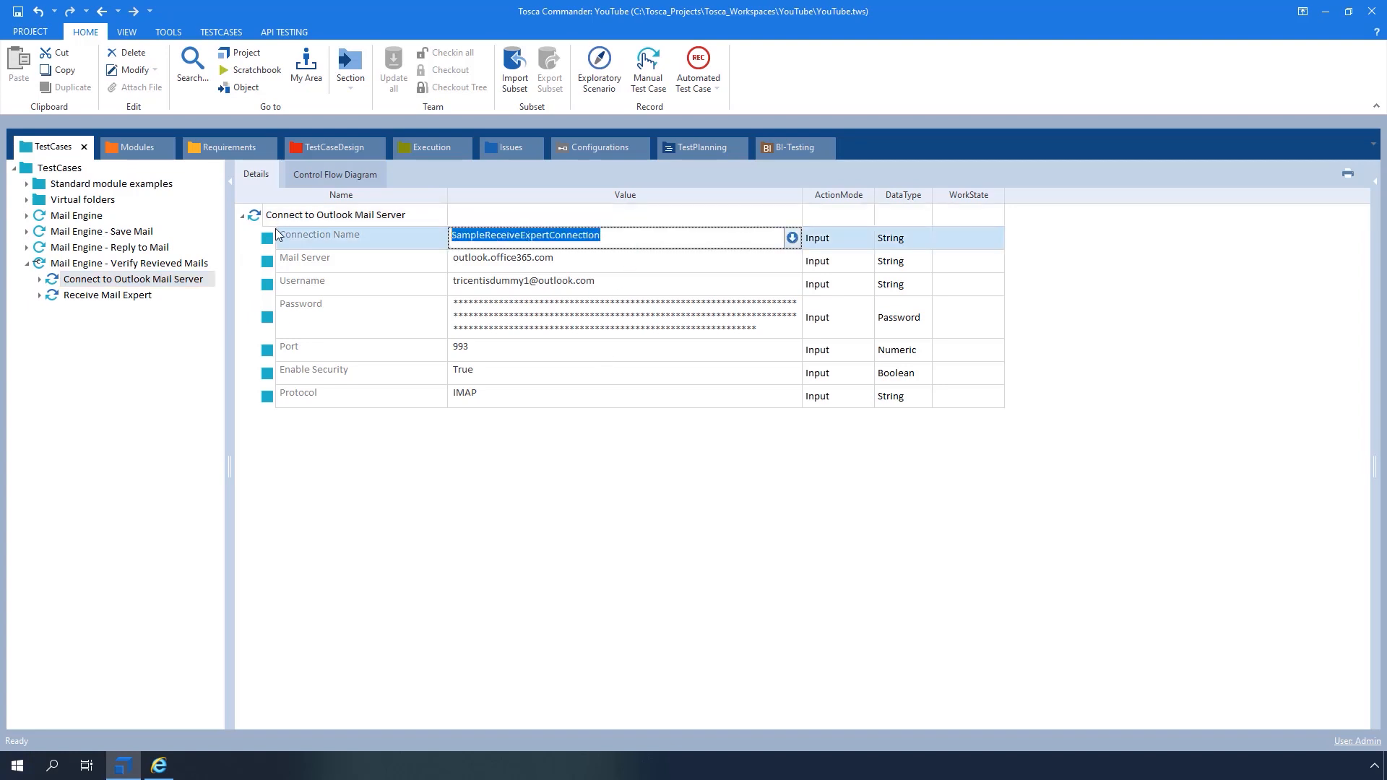
left_click(58, 296)
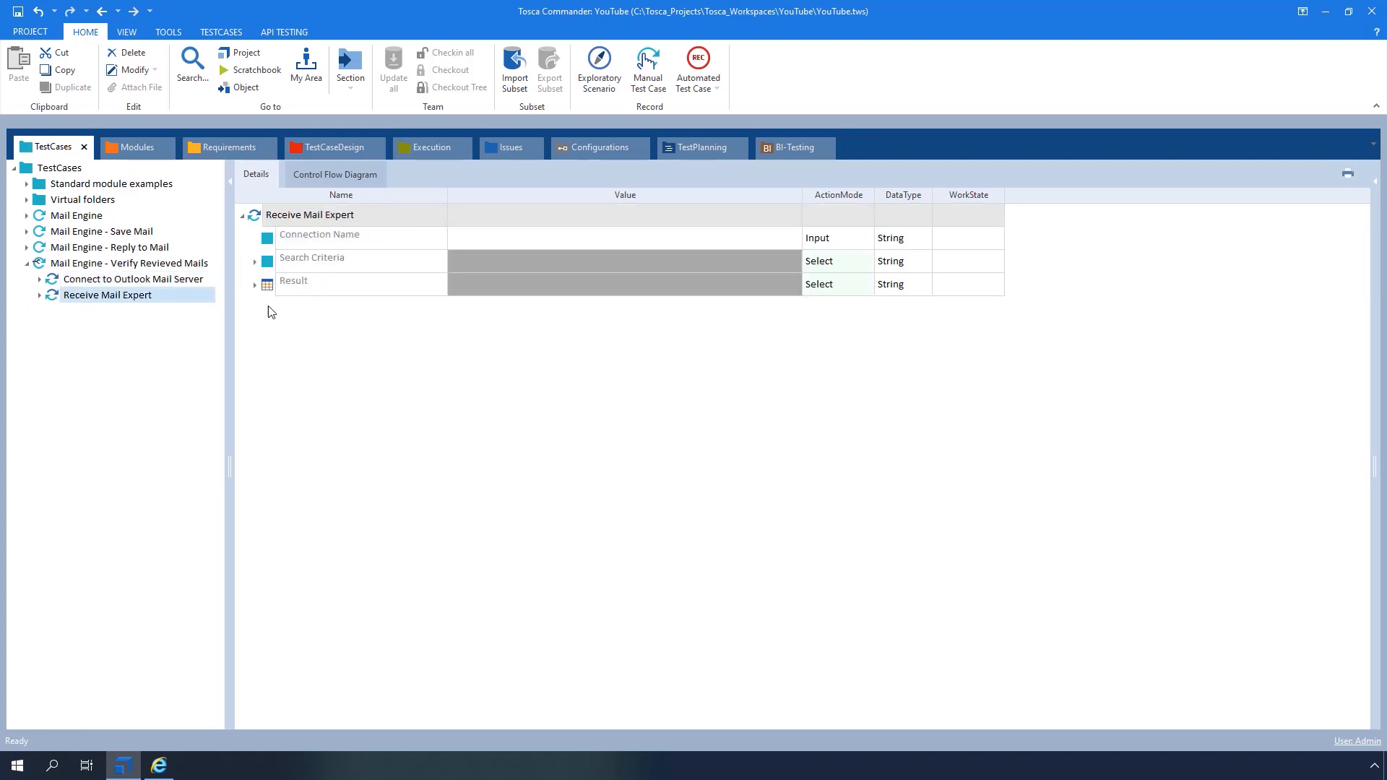
left_click(524, 240)
left_click(523, 245)
key("ctrl+v")
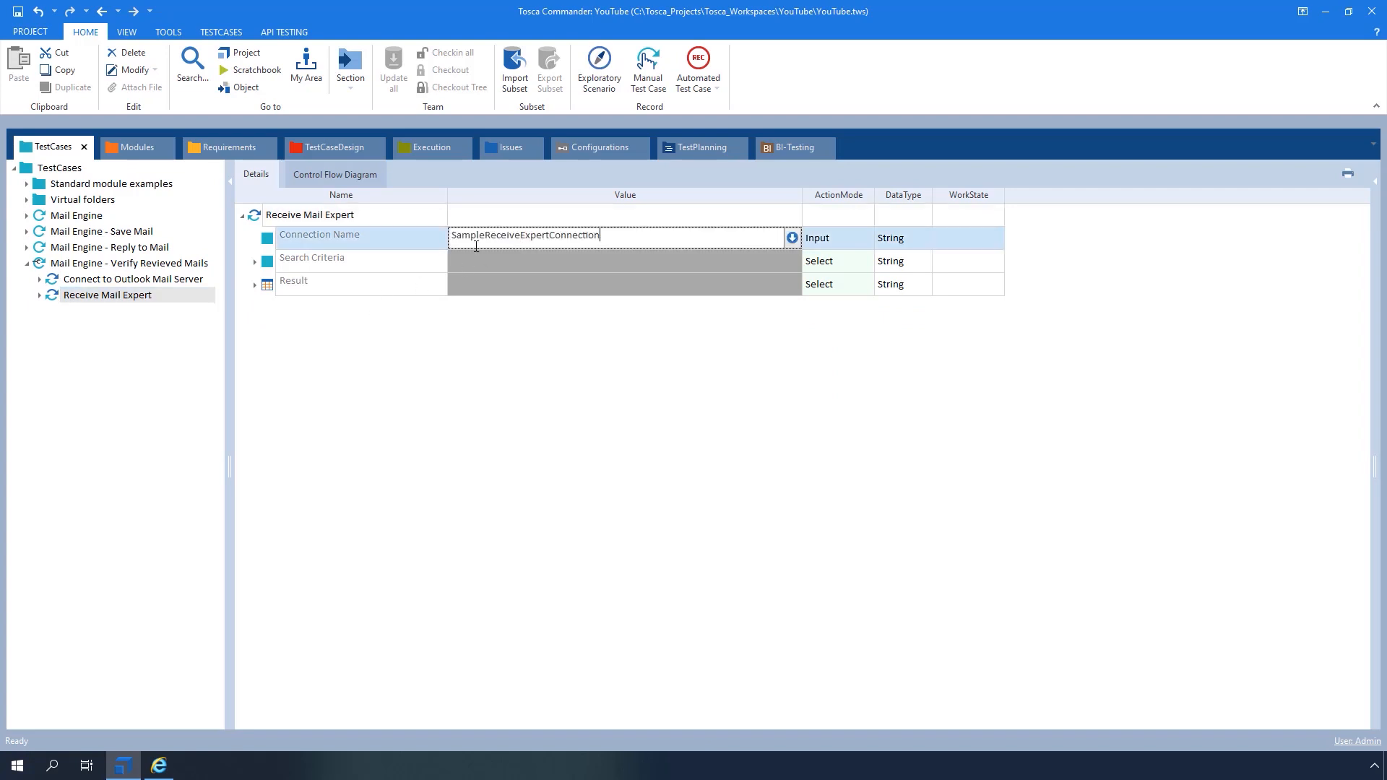
Enter the sender address as From Address and the same address ending in 1 as To
left_click(255, 262)
left_click(490, 286)
left_click(490, 286)
key("ctrl+a")
key("ctrl+c")
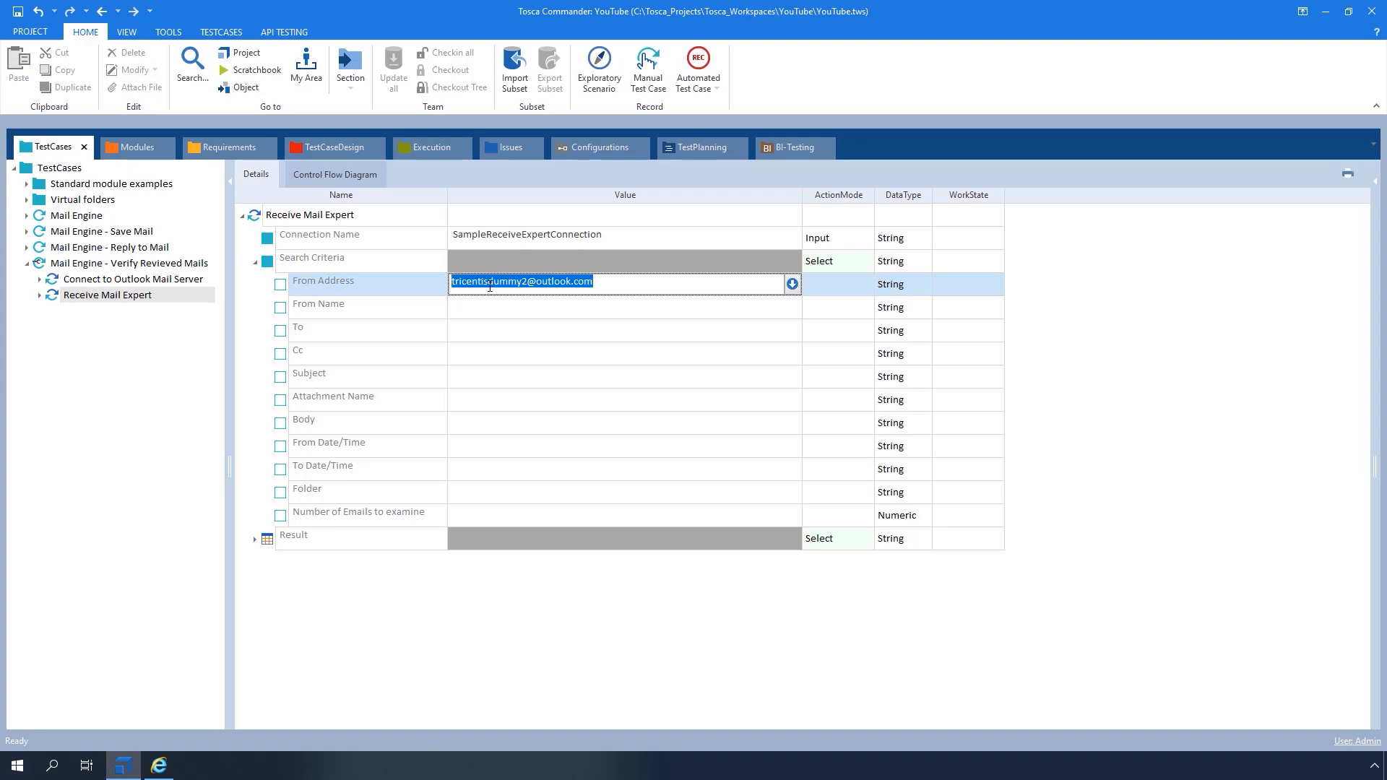
left_click(489, 327)
key("ctrl+v")
left_click(527, 329)
key("BackSpace")
type("1")
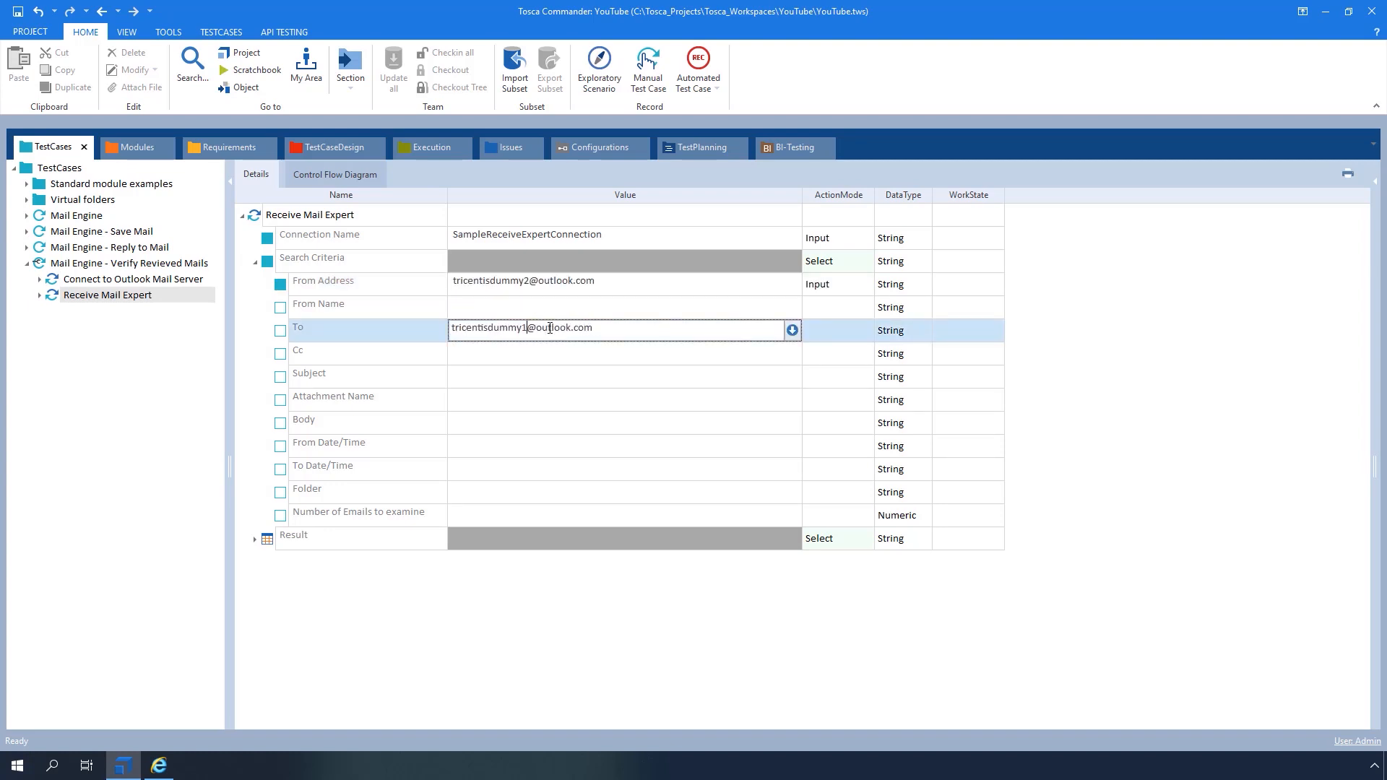
left_click(554, 452)
type("20200312080000")
left_click(517, 474)
type("2020041220000")
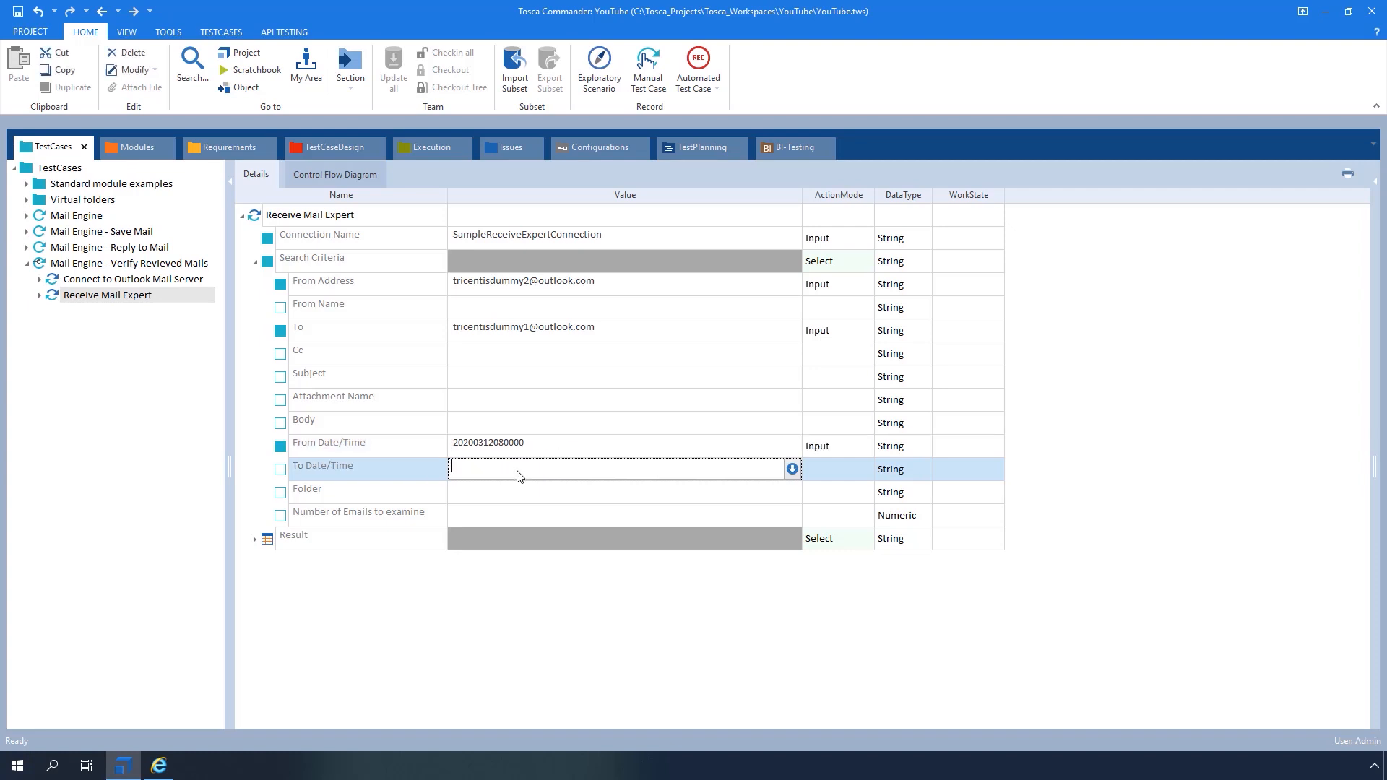
type("0")
key("Return")
left_click(255, 539)
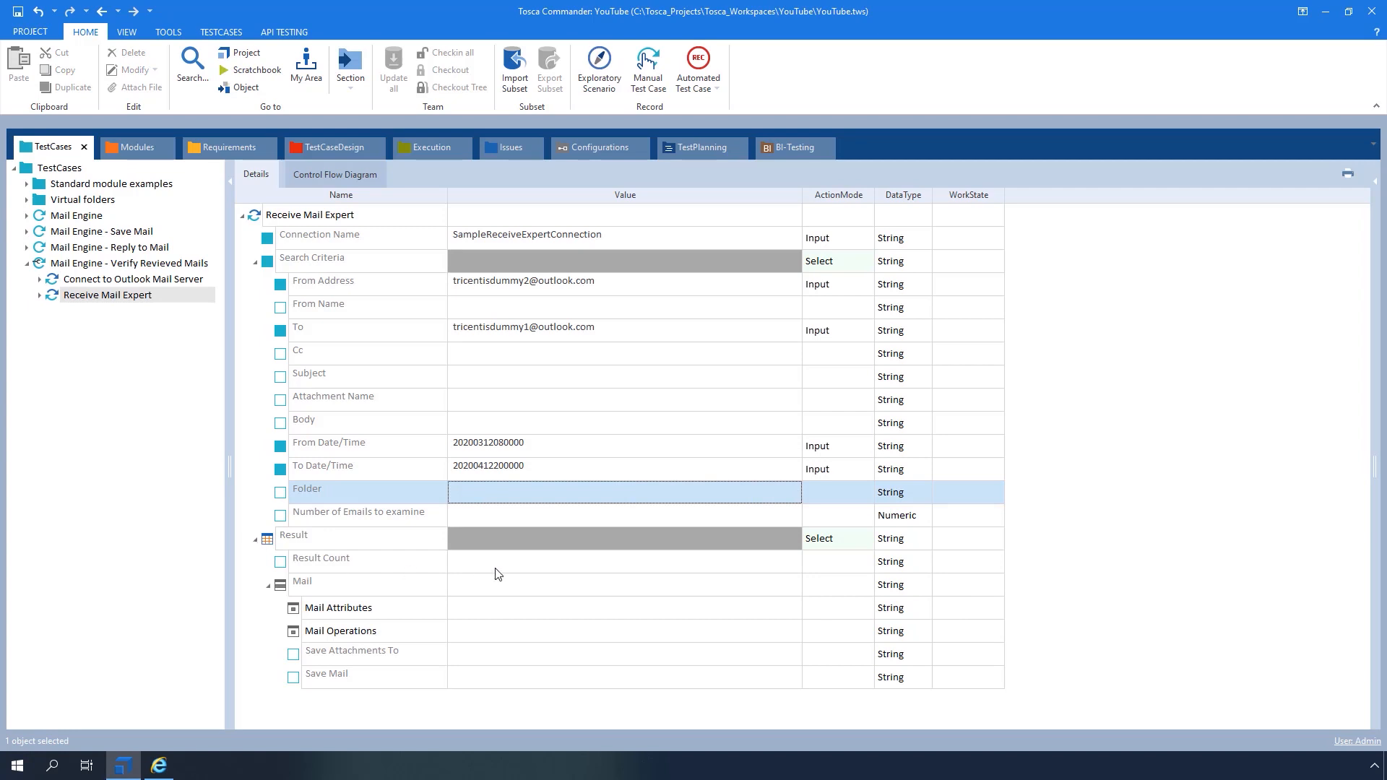
left_click(499, 571)
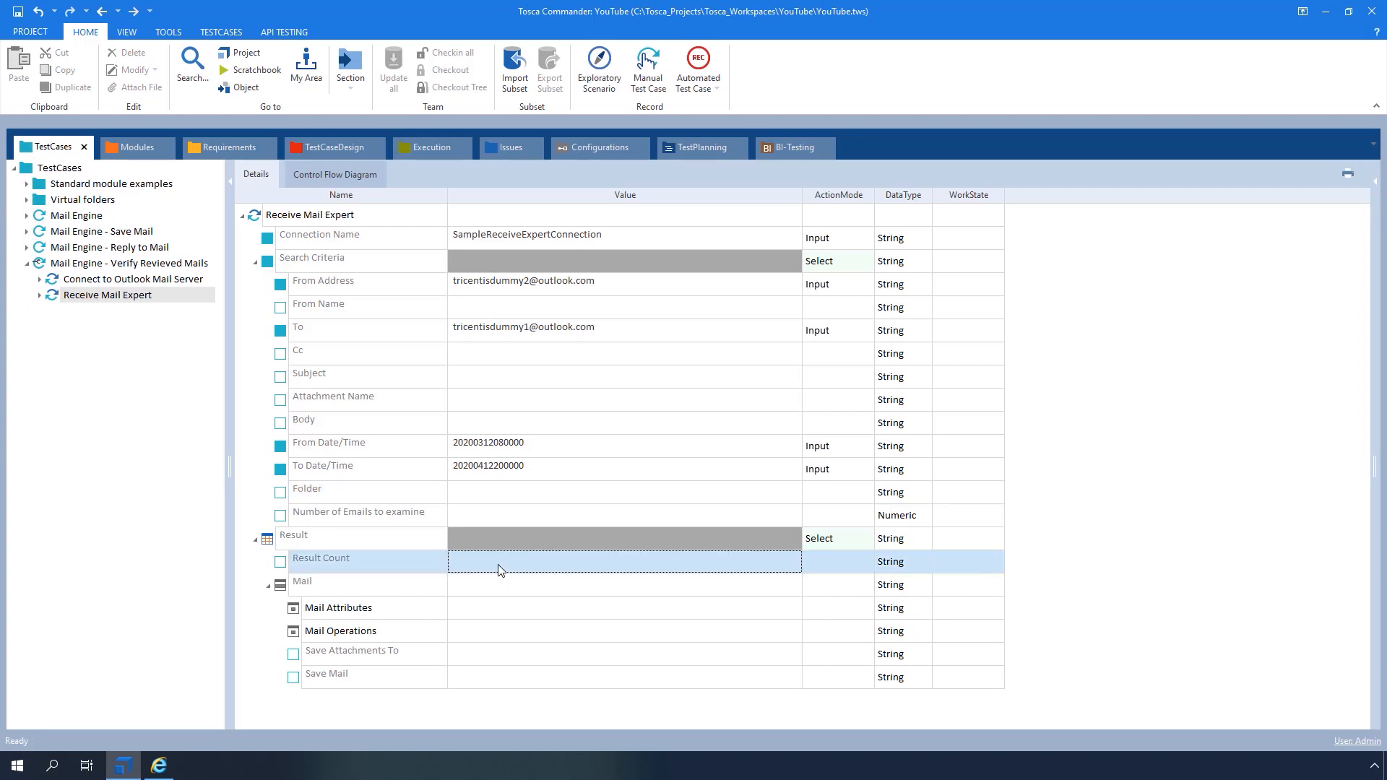
left_click(498, 569)
type("2")
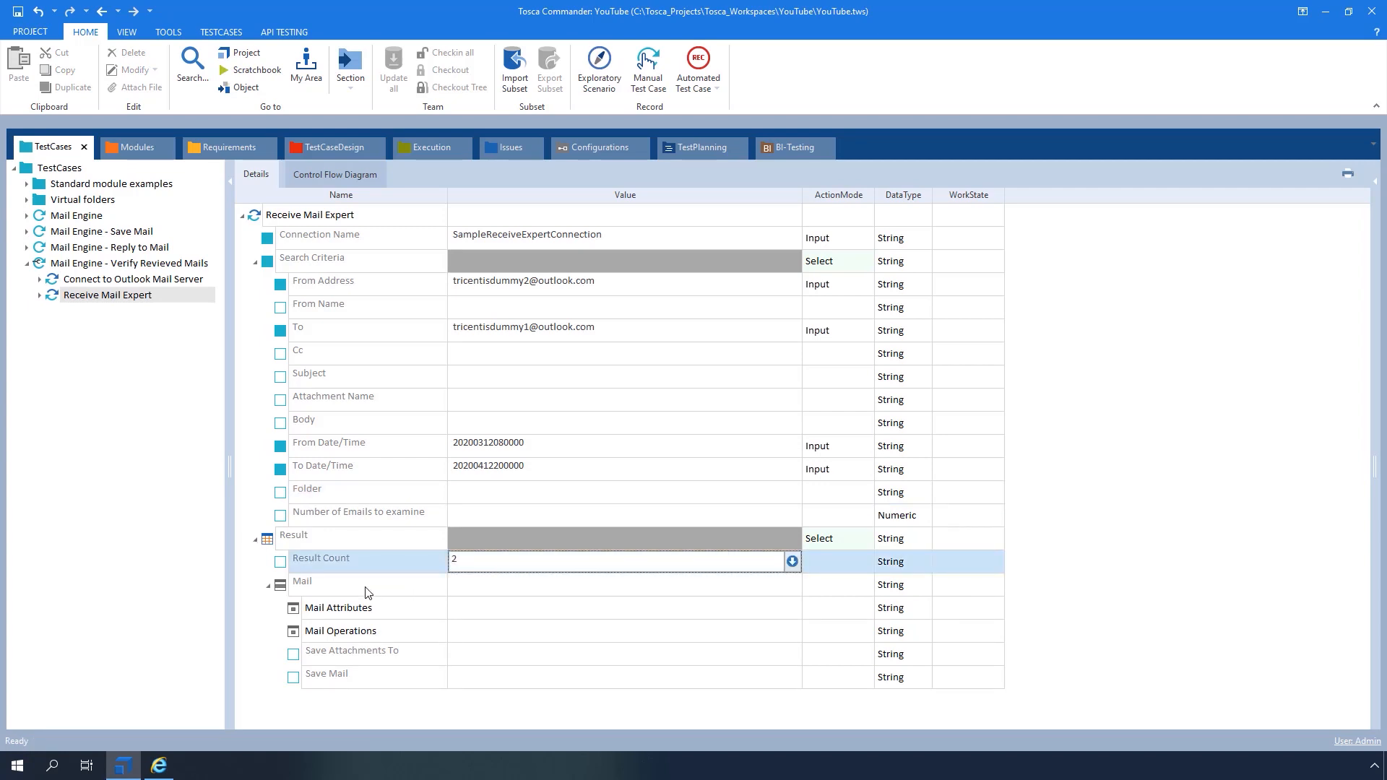
left_click(434, 614)
left_click(441, 609)
scroll(372, 684, "down", 1)
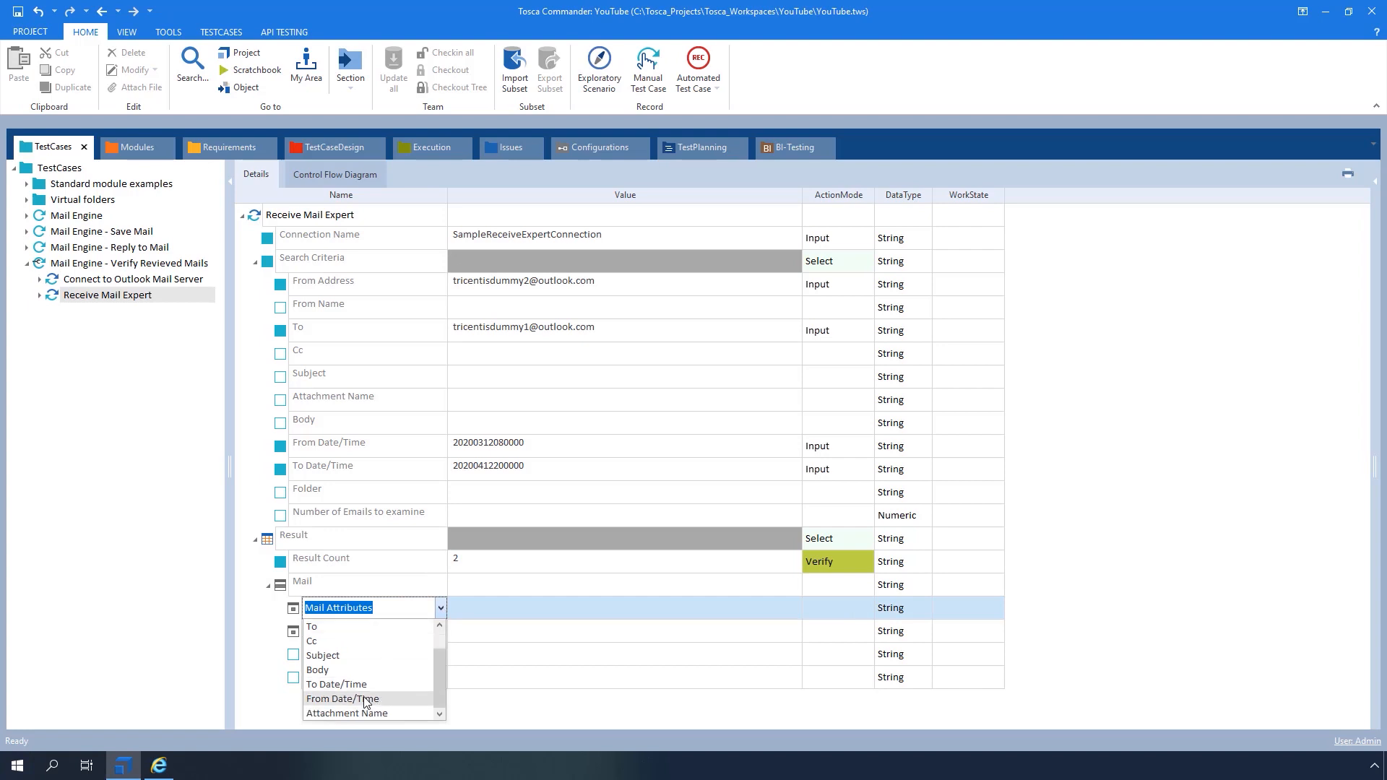
left_click(360, 698)
left_click(514, 615)
type("20200409080000")
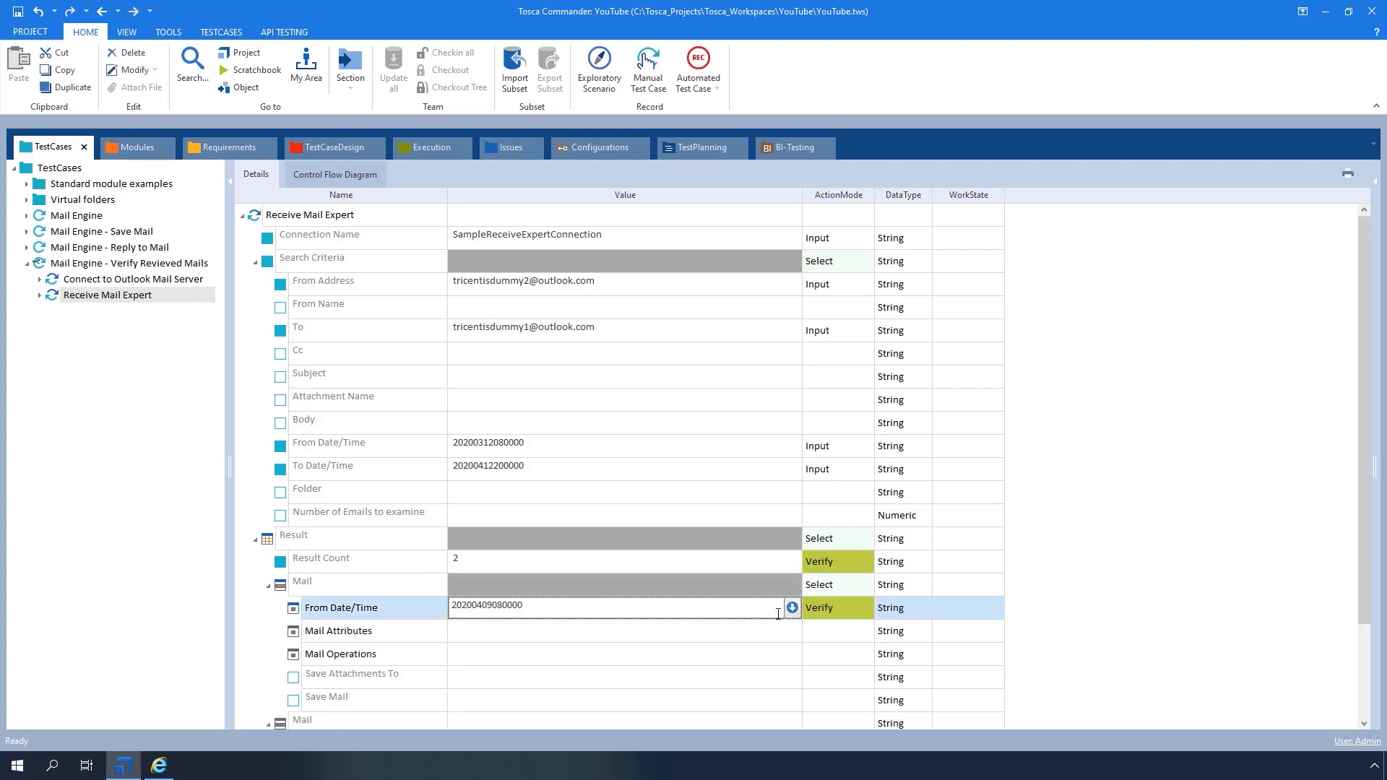
left_click(827, 607)
left_click(831, 607)
left_click(830, 728)
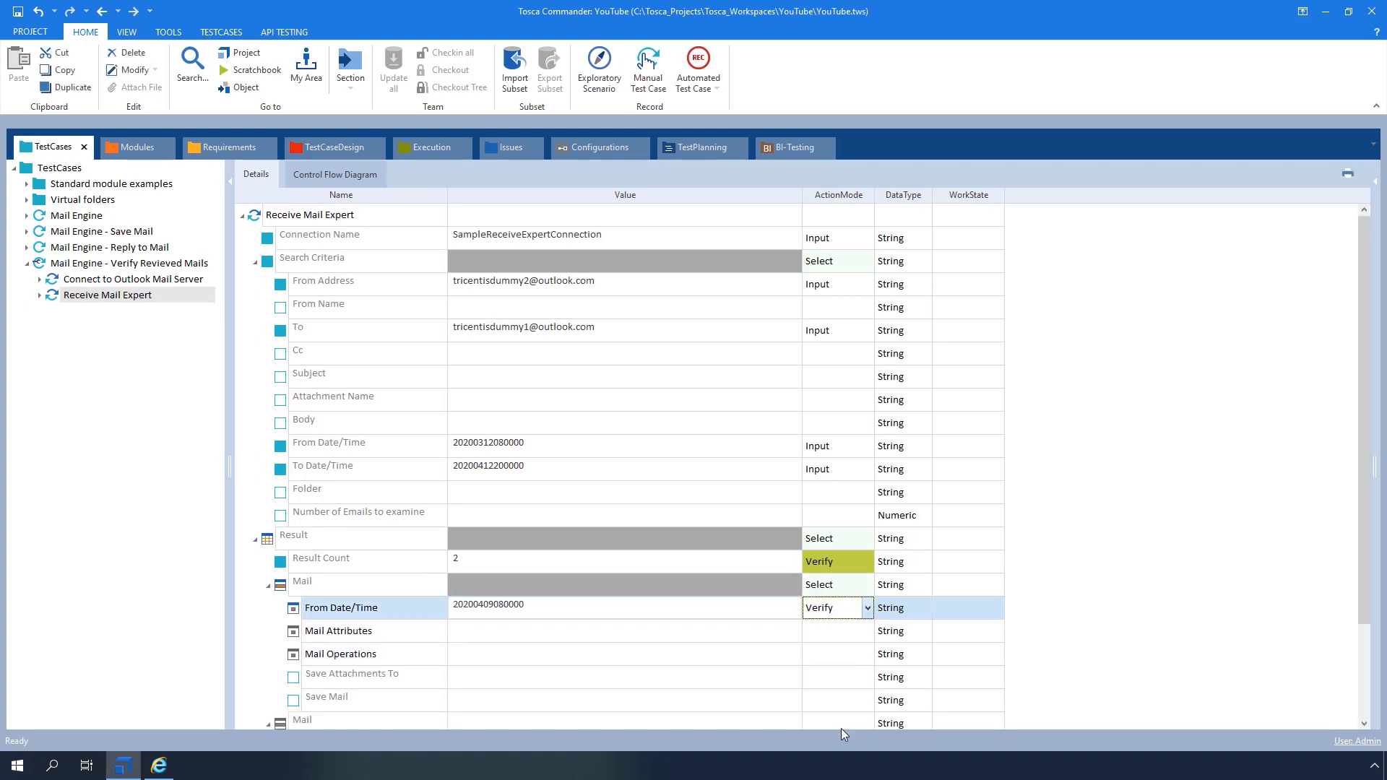
left_click(439, 632)
left_click(439, 633)
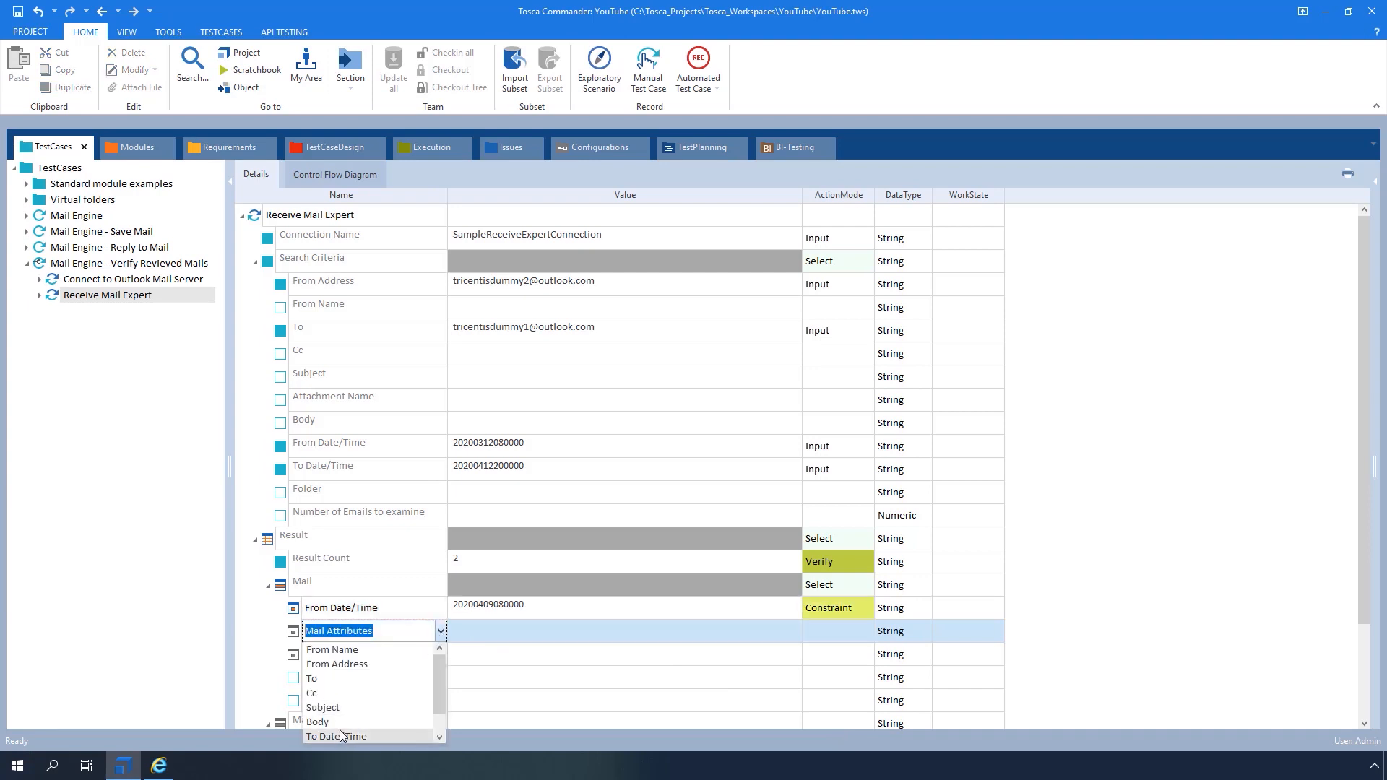
left_click(340, 731)
left_click(504, 630)
type("20200413200000")
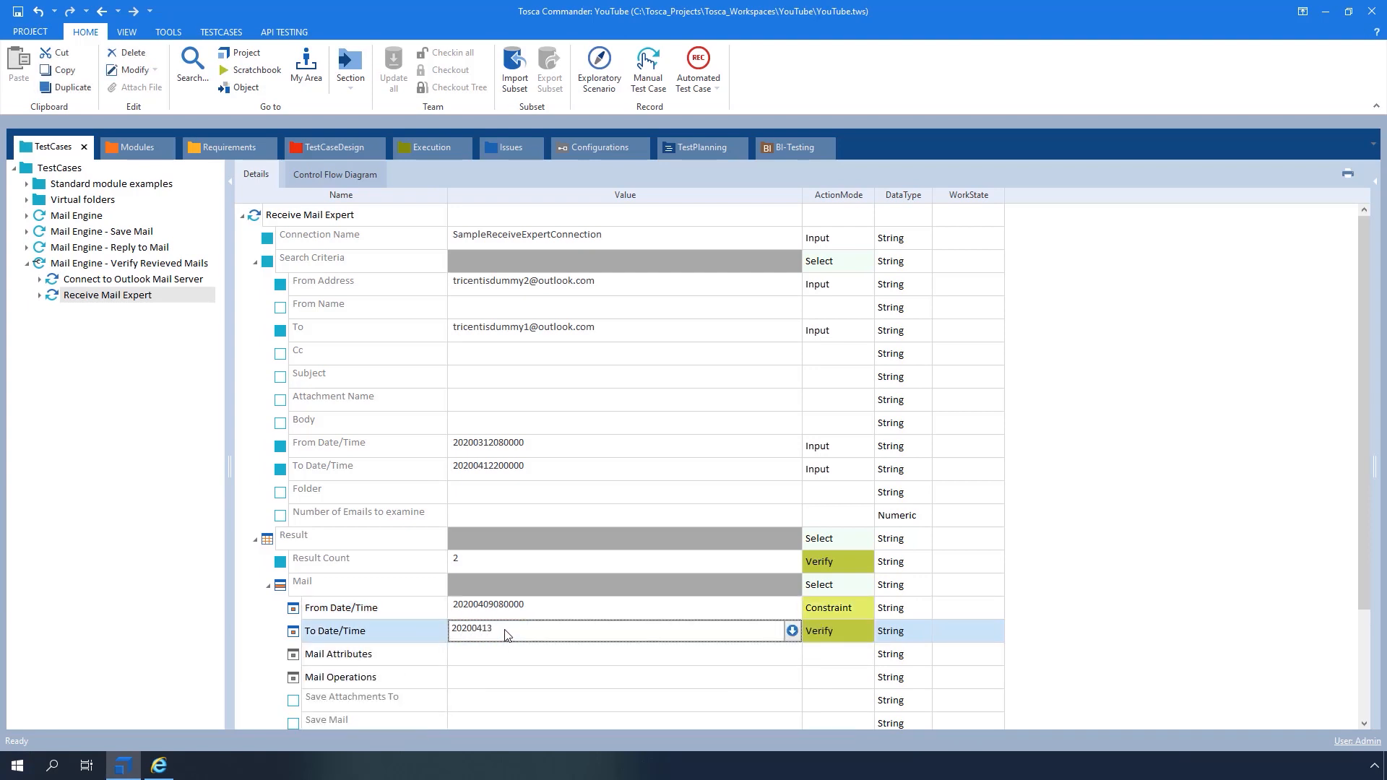
left_click(835, 631)
left_click(851, 614)
left_click(409, 655)
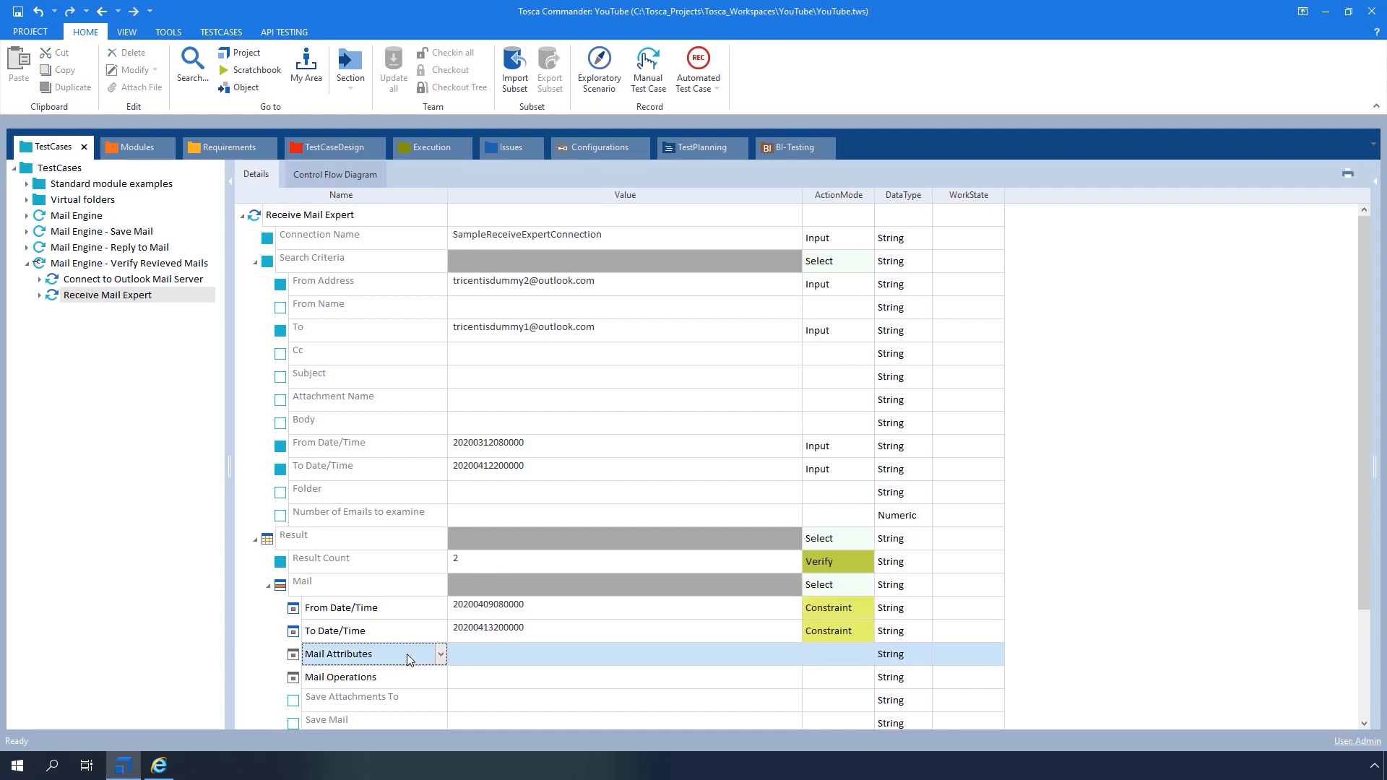
Constrain the mail's Cc to the copied address with its number changed to 3
left_click(440, 654)
left_click(319, 592)
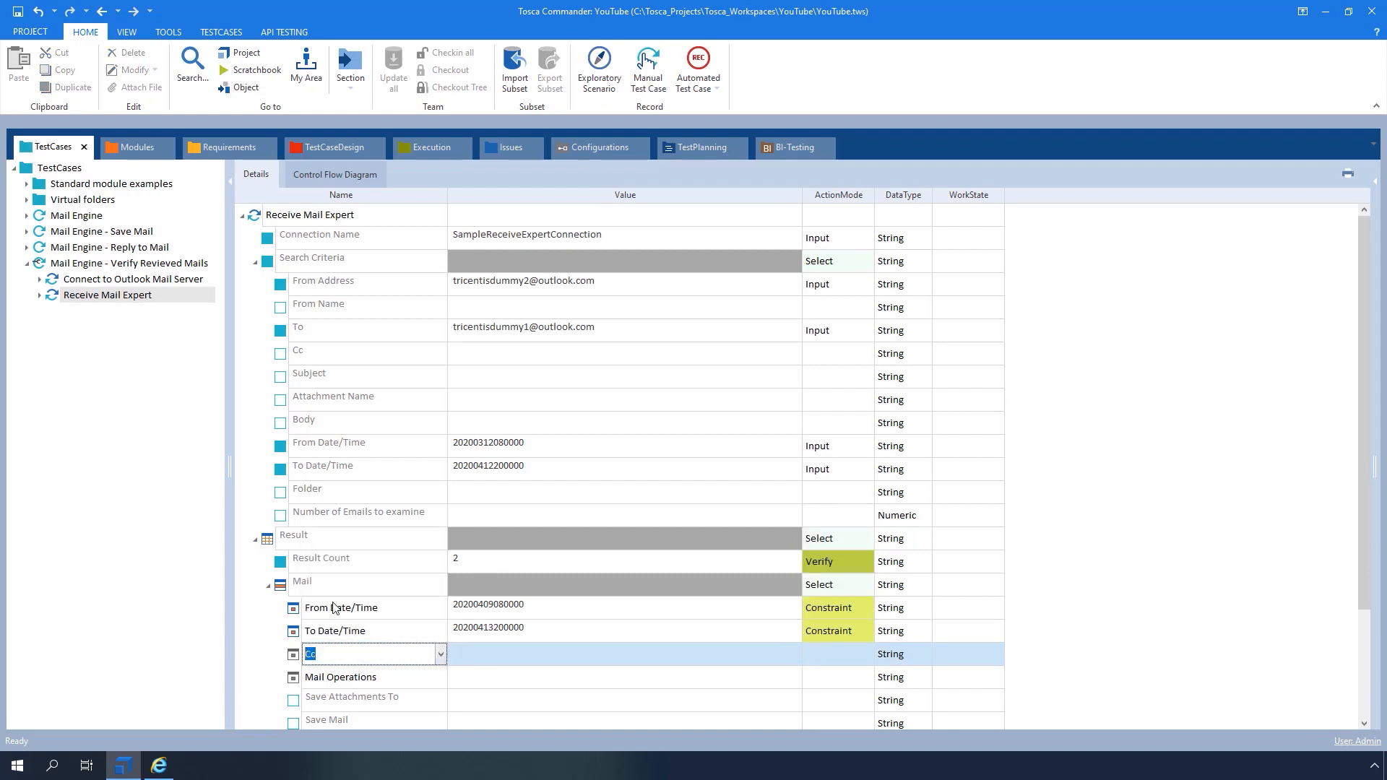
left_click(497, 655)
key("ctrl+v")
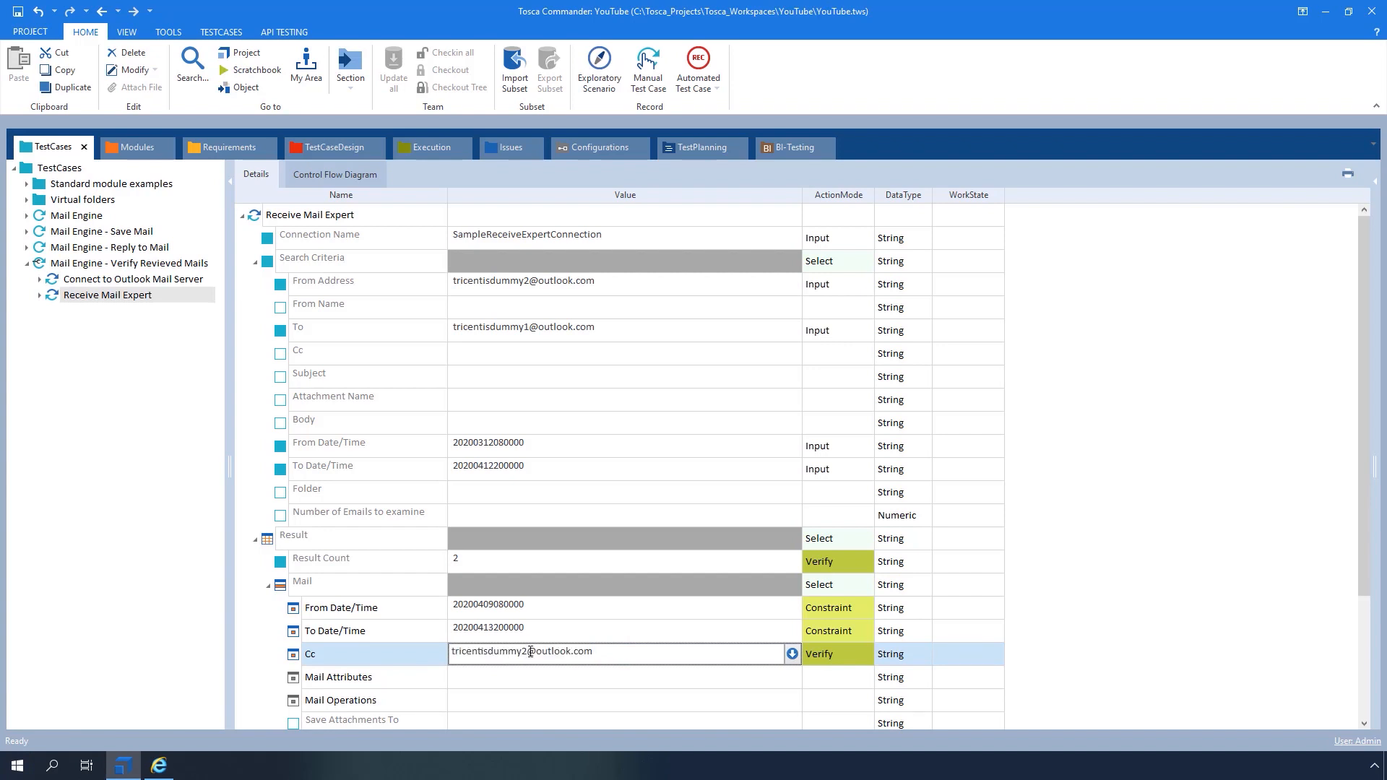
key("BackSpace")
type("3")
left_click(840, 655)
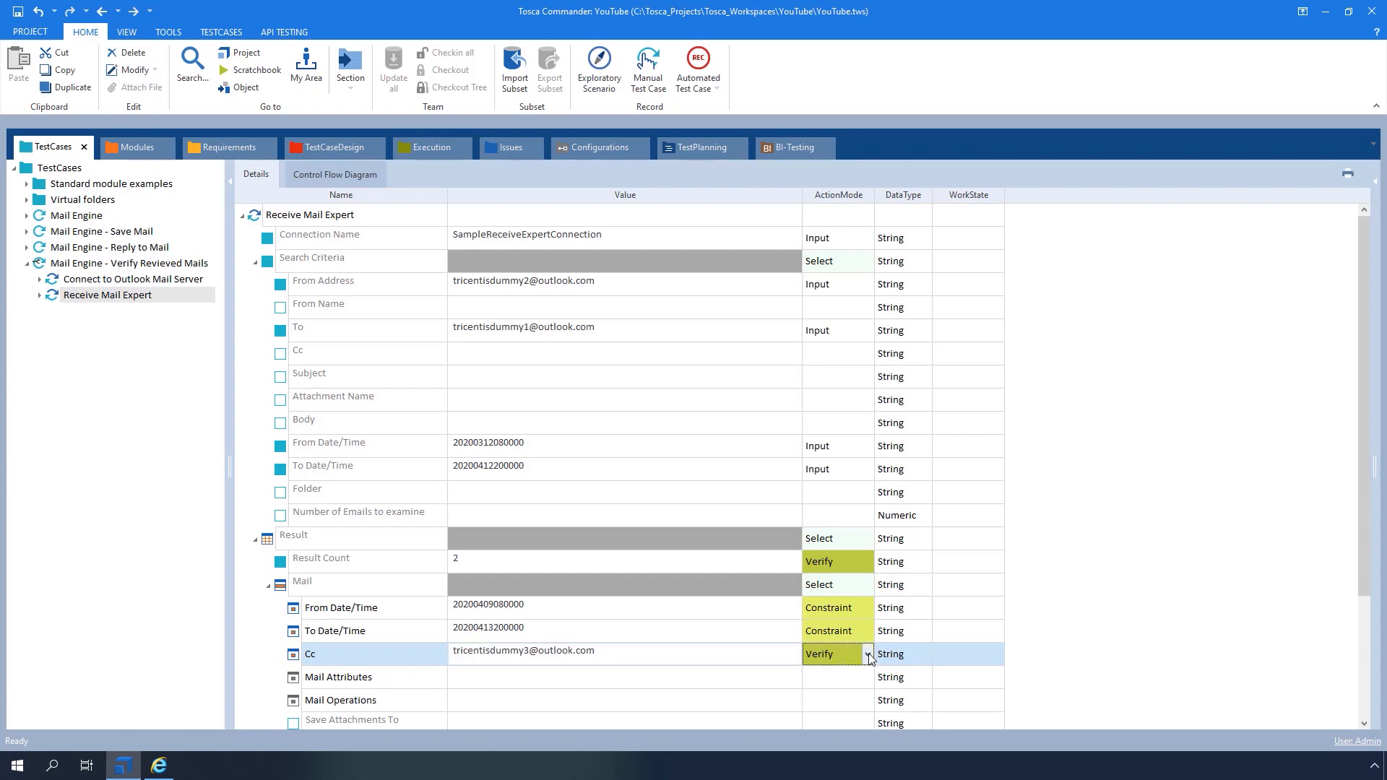
left_click(868, 655)
left_click(851, 642)
left_click(394, 684)
Buffer the first mail's Subject into SubjectLineBuffer
left_click(441, 678)
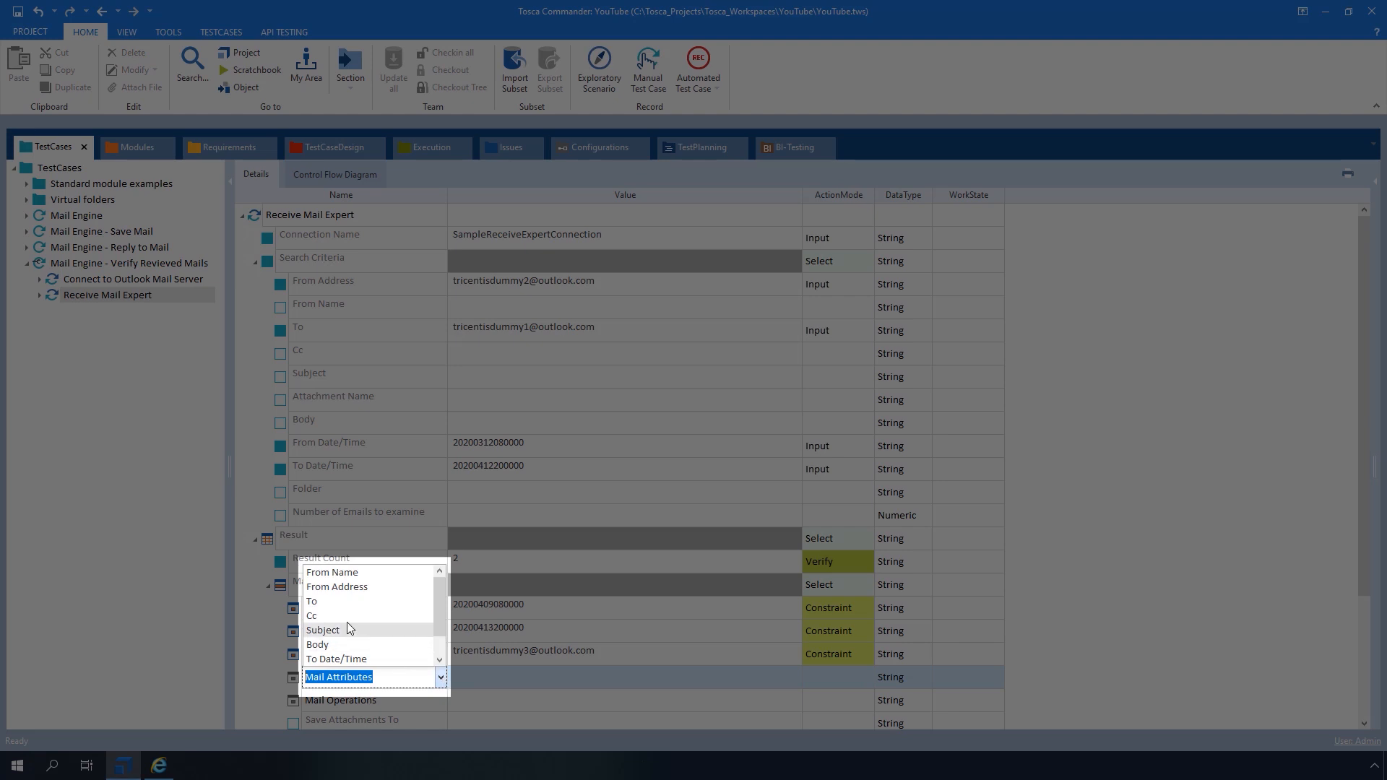
scroll(347, 624, "down", 1)
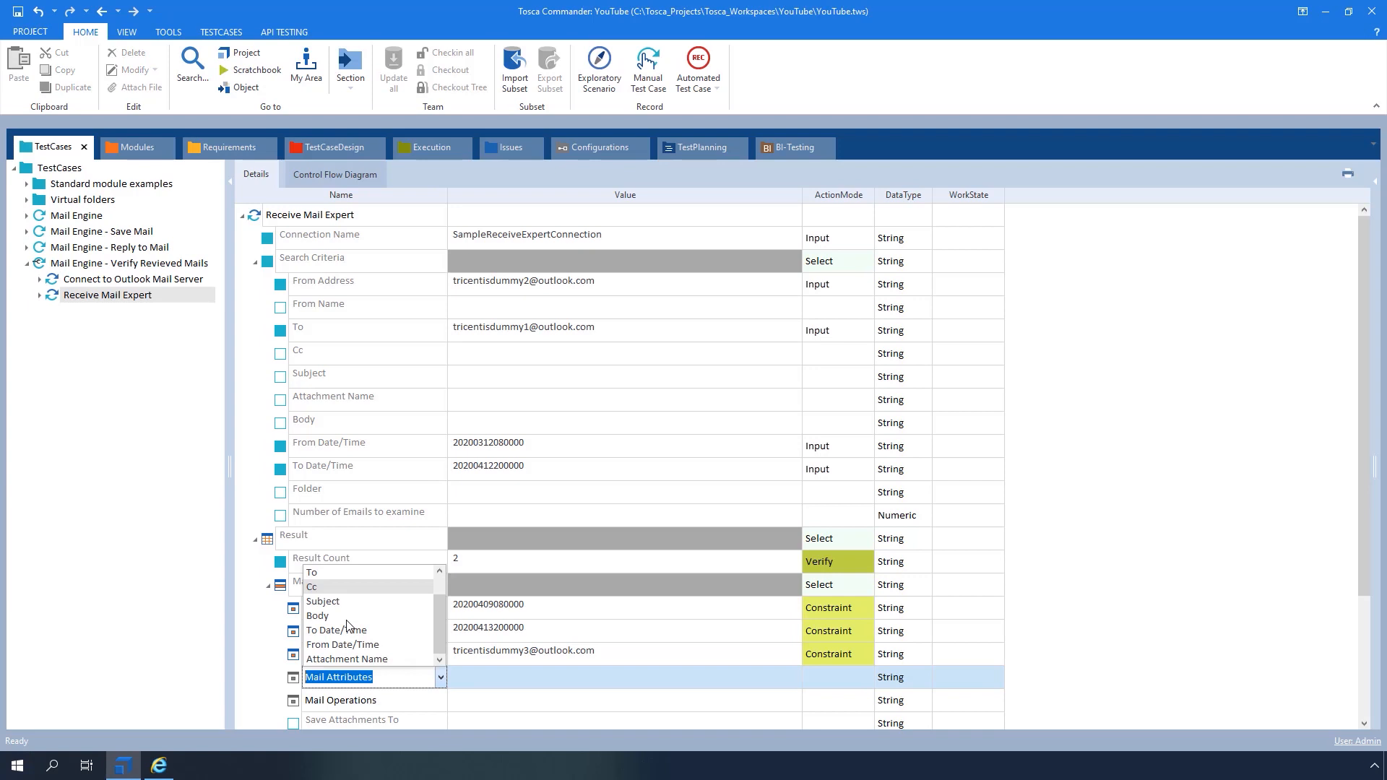
left_click(322, 601)
left_click(507, 677)
type("SubjectLineBuffer")
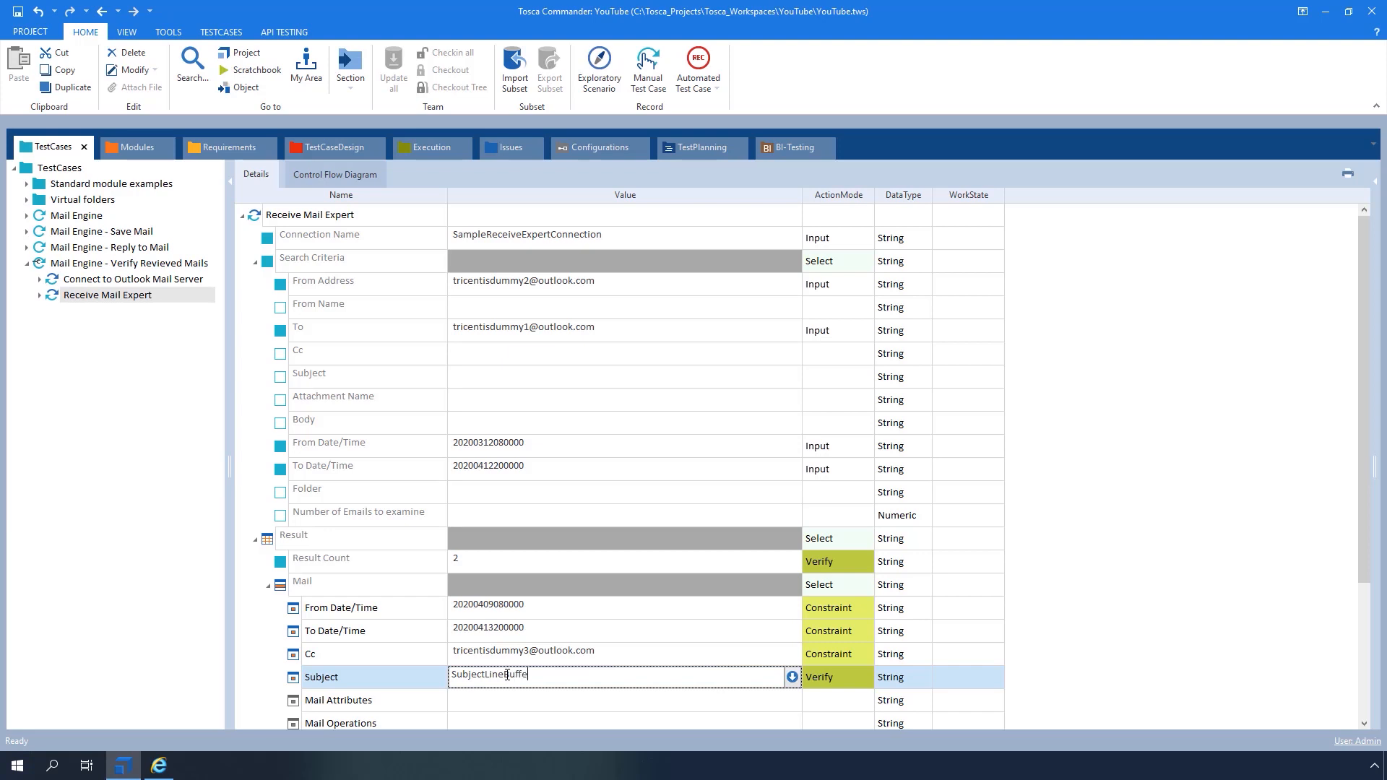
left_click(837, 677)
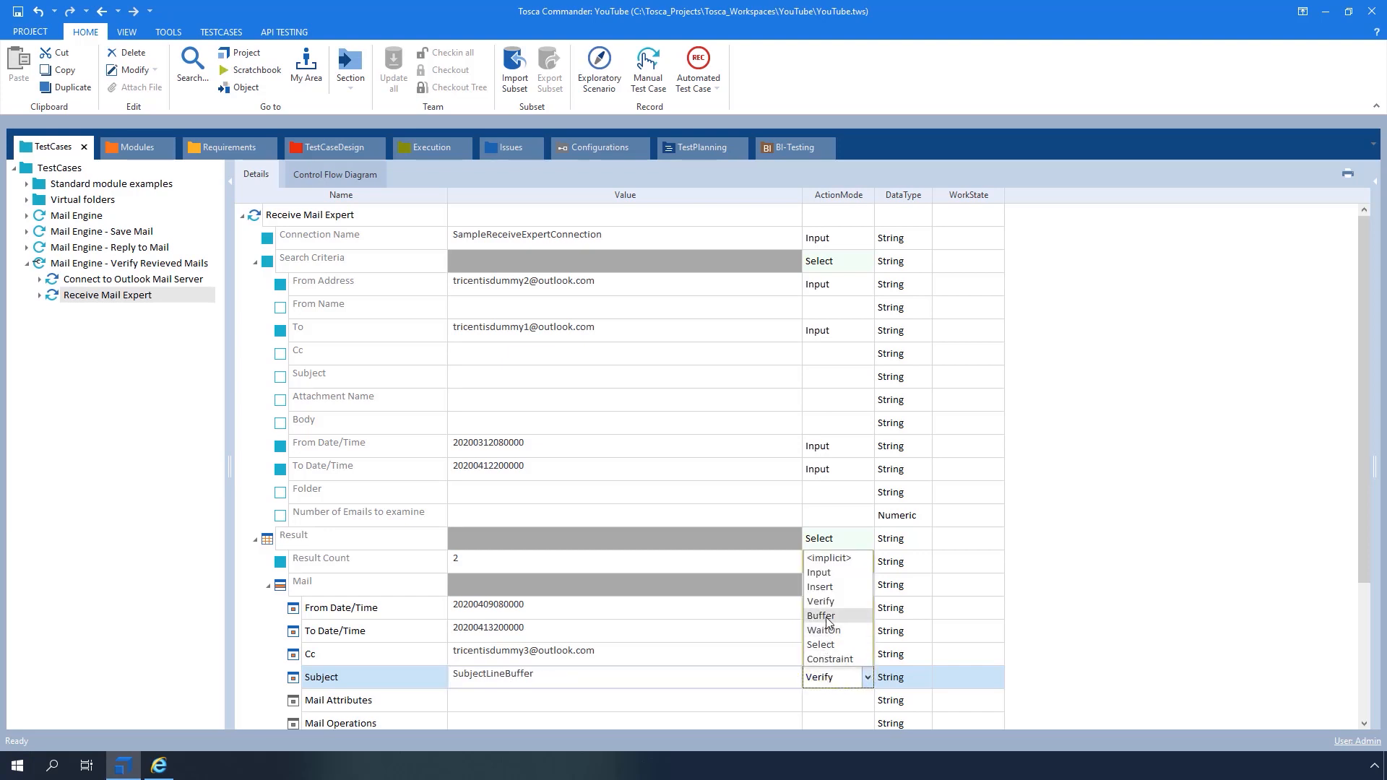
left_click(831, 631)
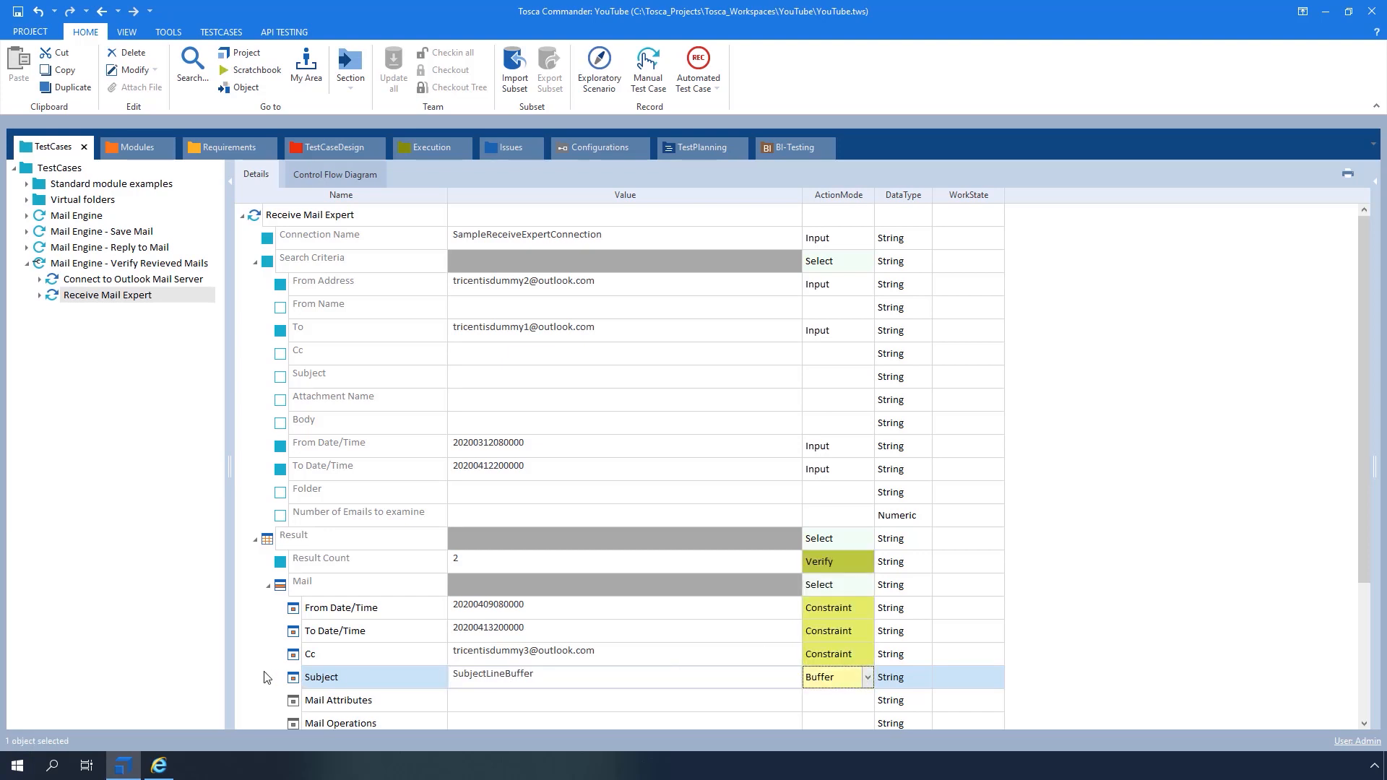
Save the first mail's attachments to c:\temp
scroll(265, 675, "down", 2)
left_click(511, 604)
type("c:\\temp")
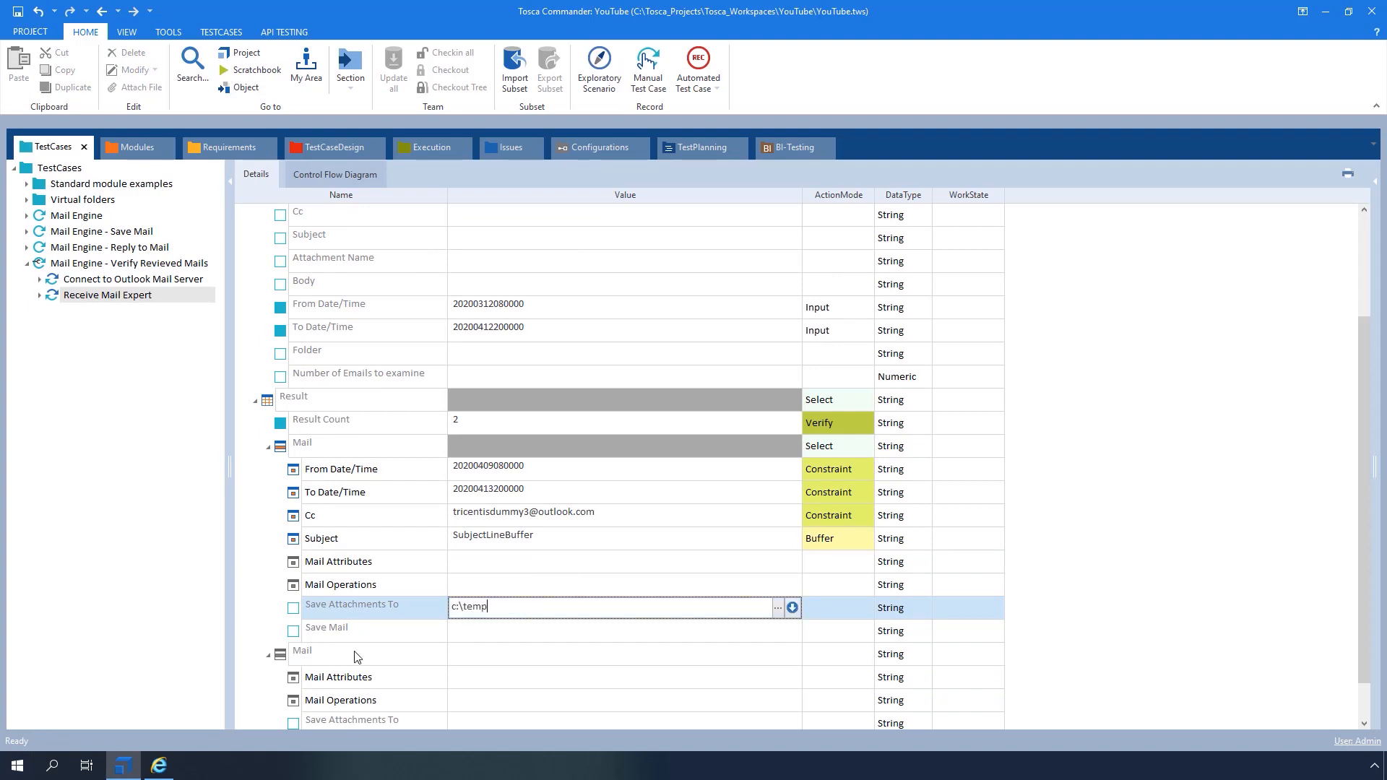
left_click(538, 657)
left_click(432, 680)
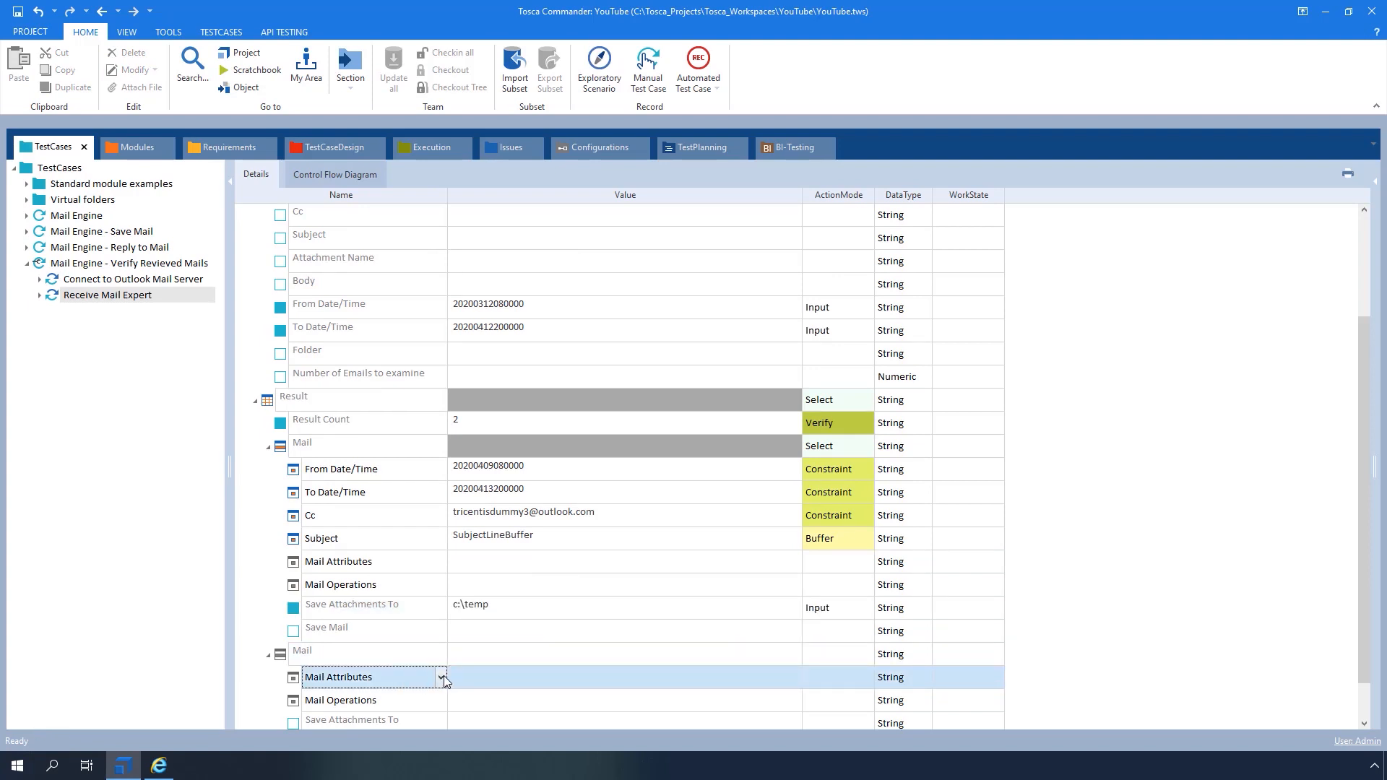
Constrain the second mail's Subject to Test Mail 2
left_click(442, 679)
left_click(361, 632)
left_click(496, 683)
type("Test Mail 2")
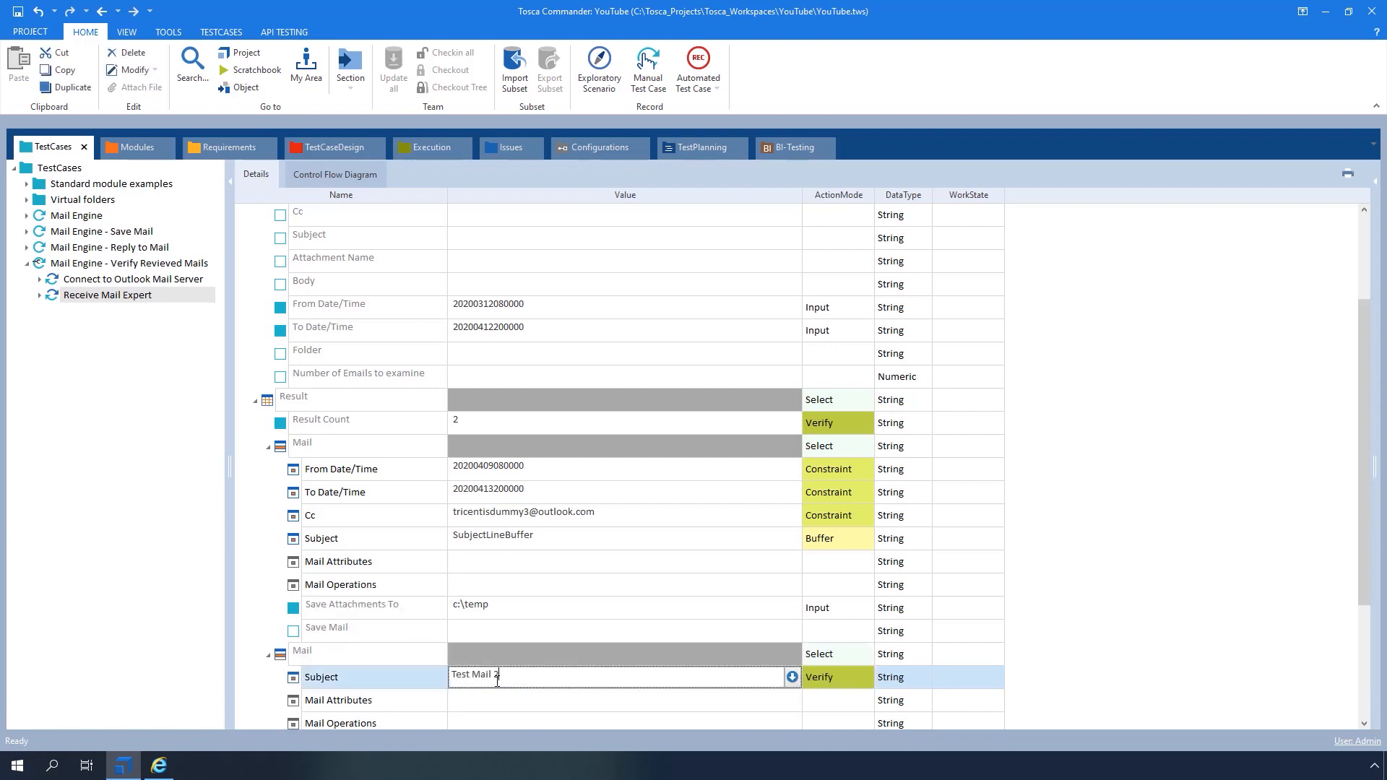
left_click(866, 679)
left_click(869, 679)
left_click(849, 659)
left_click(414, 700)
Constrain the second mail's Body HTML to *This is second test mail for Receive Mail Expert Example*
left_click(440, 699)
left_click(339, 673)
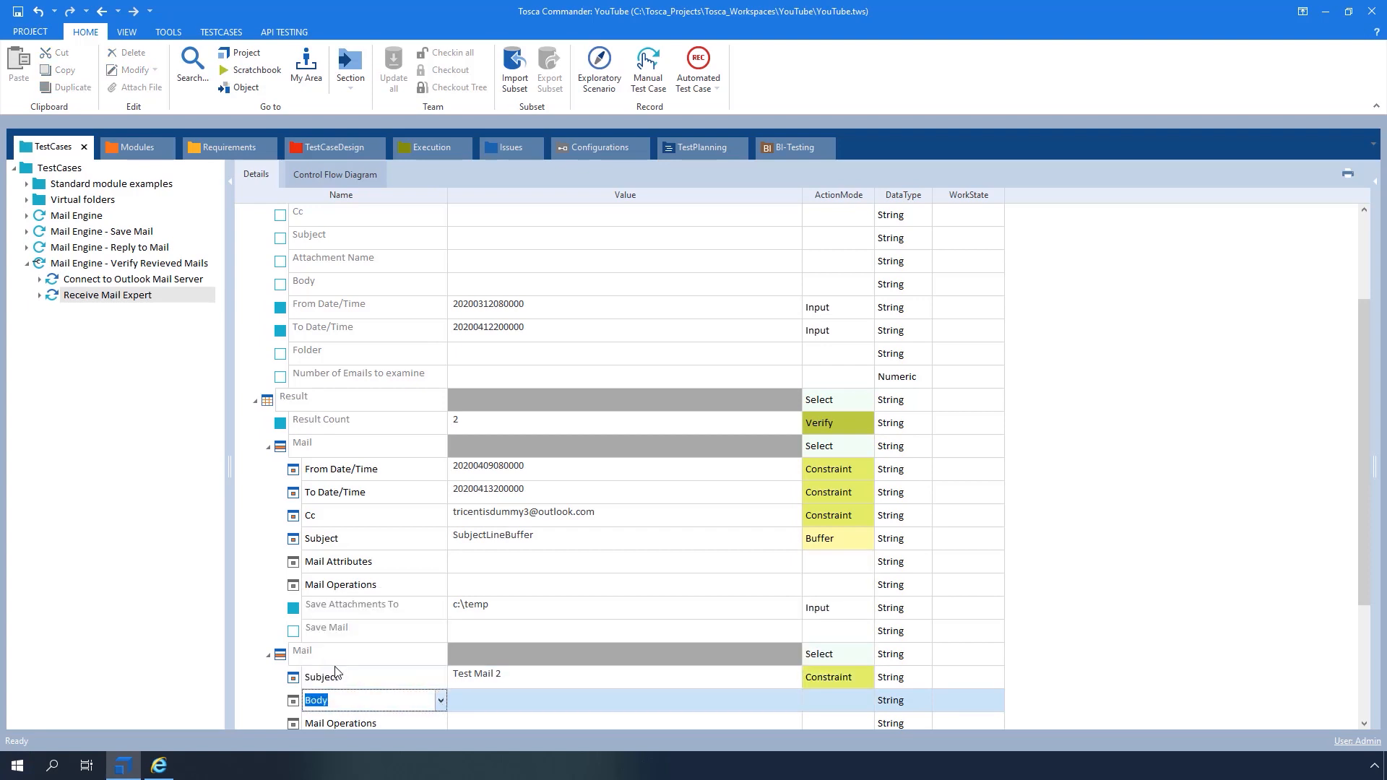
left_click(694, 700)
left_click(788, 703)
left_click(792, 702)
left_click(536, 722)
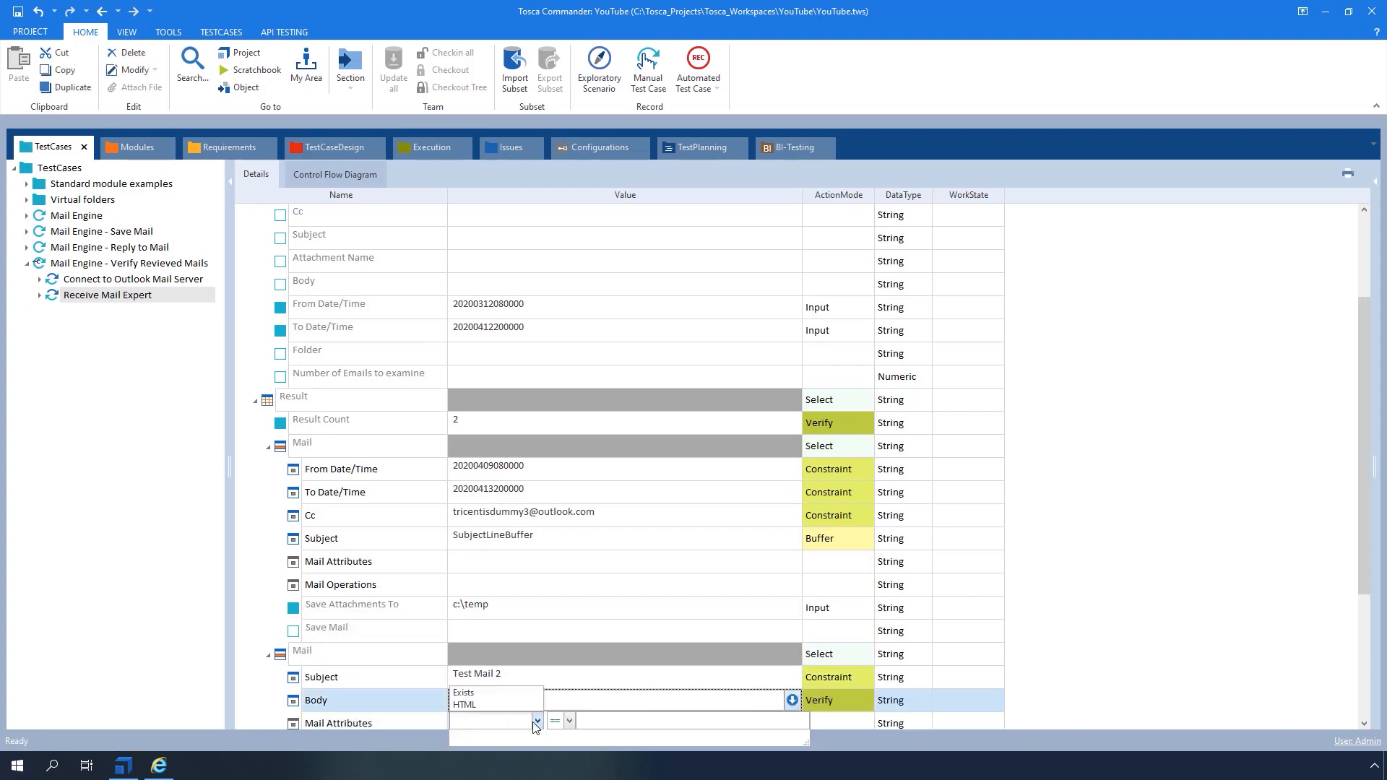
left_click(484, 705)
left_click(613, 723)
type("*Th")
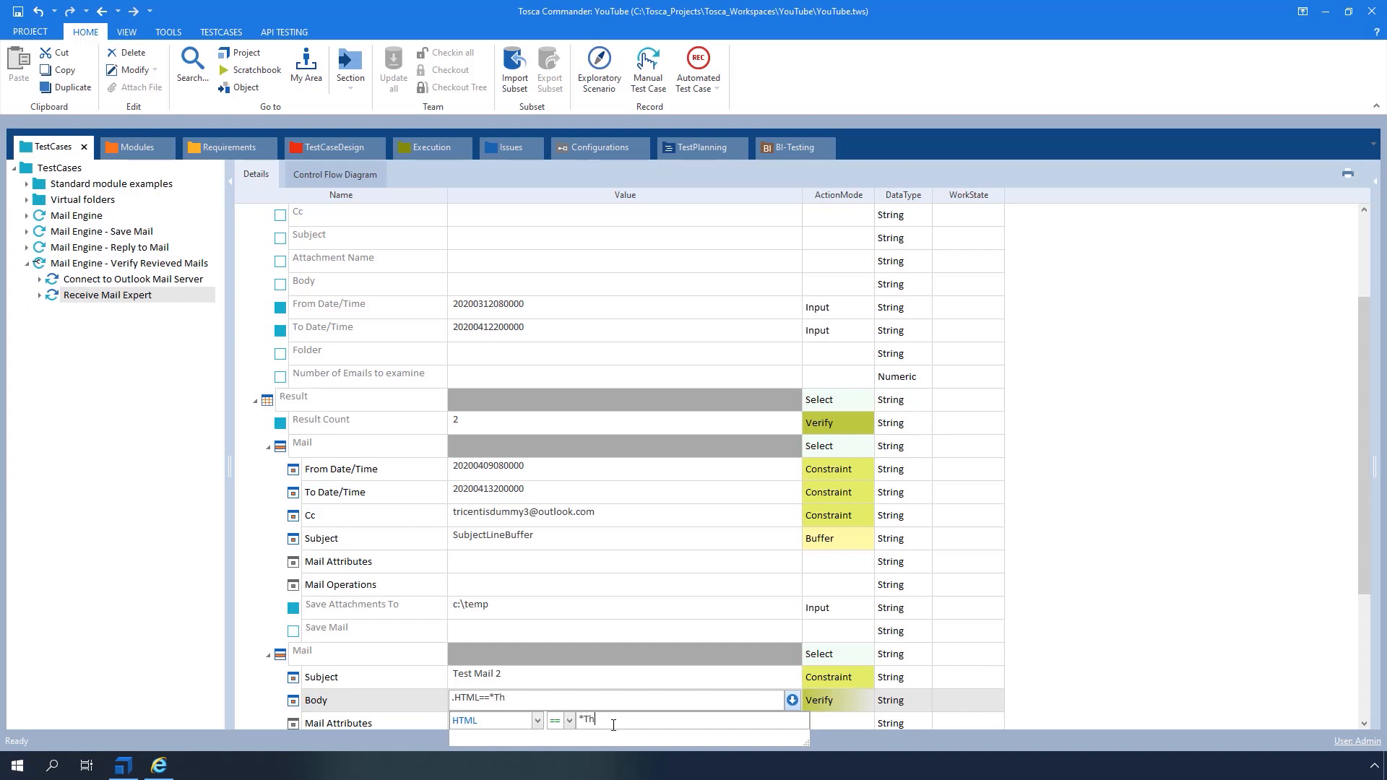
type("is is second test mail for Rece")
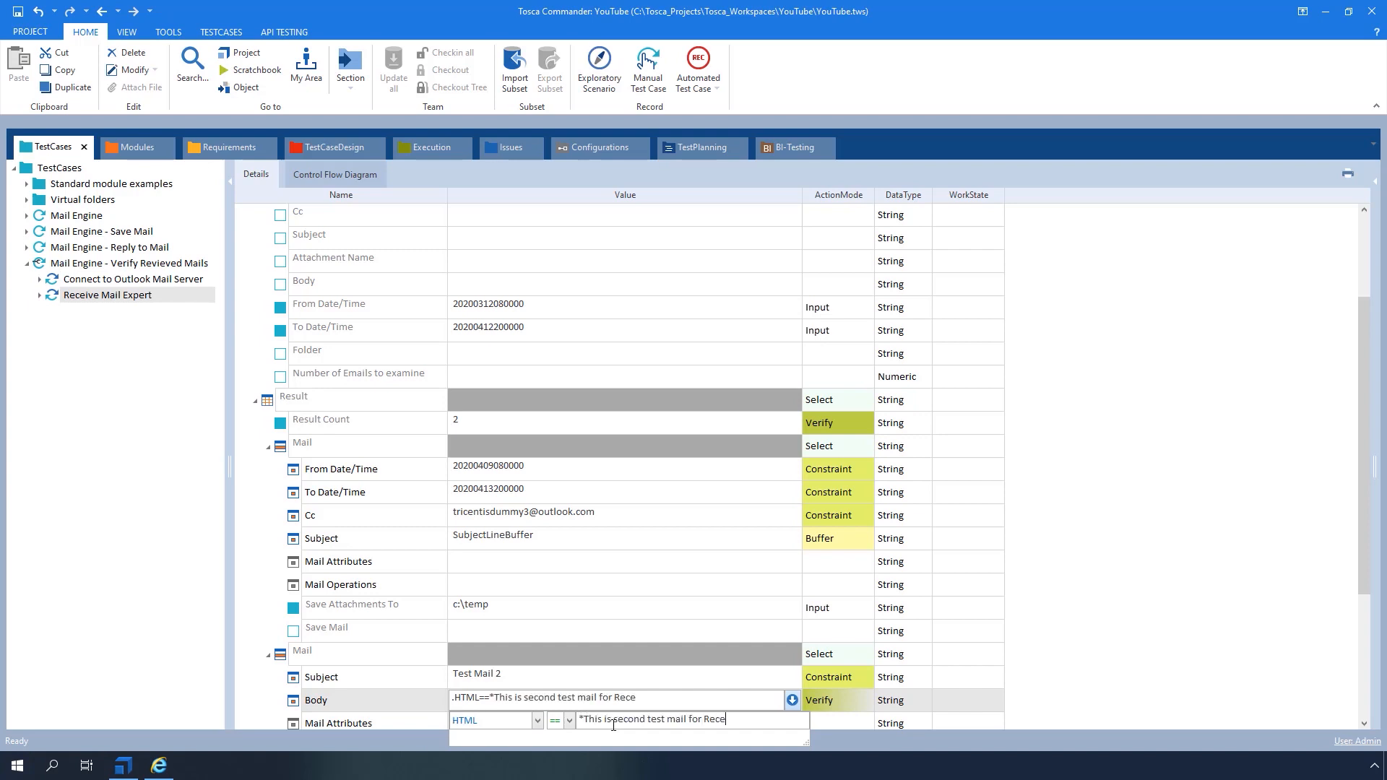
type("ive Mail Expert Example*")
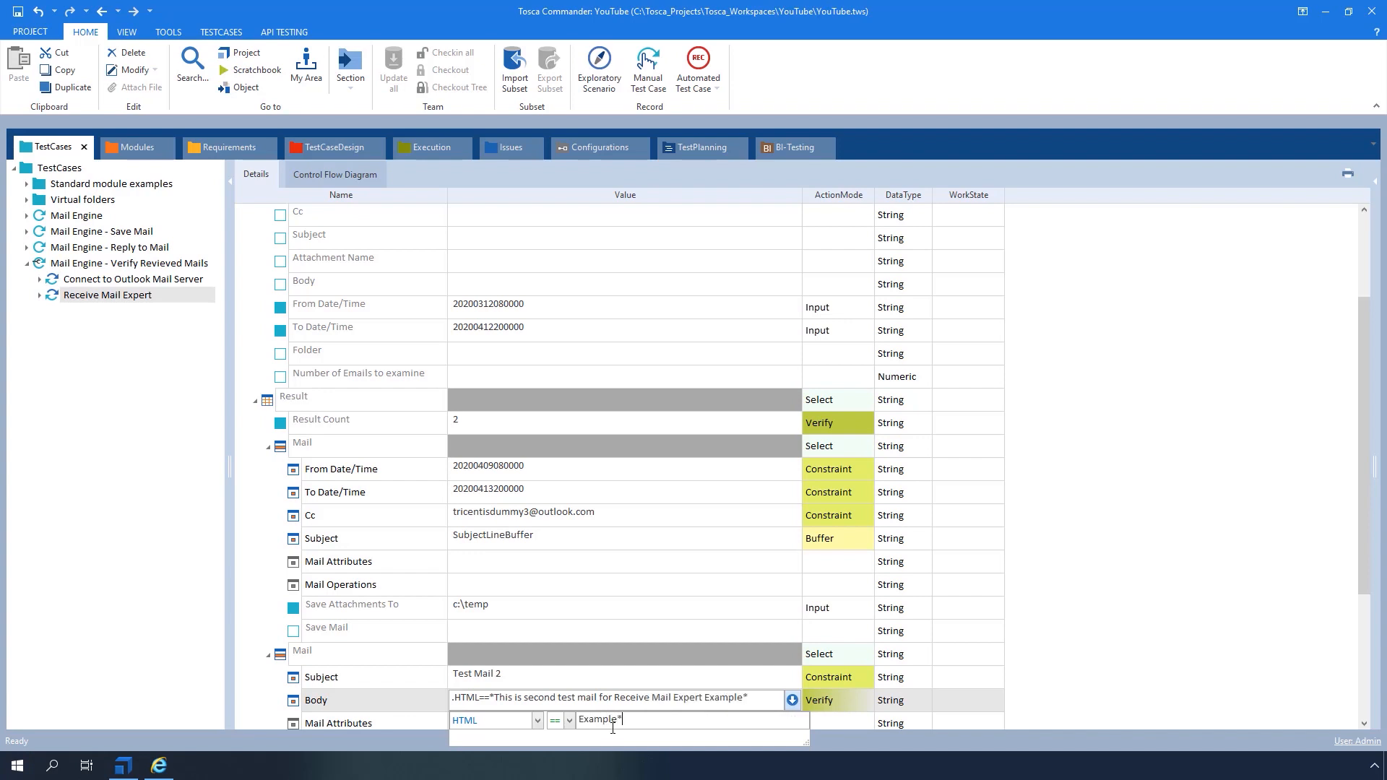
left_click(1038, 681)
left_click(847, 697)
left_click(868, 700)
left_click(829, 682)
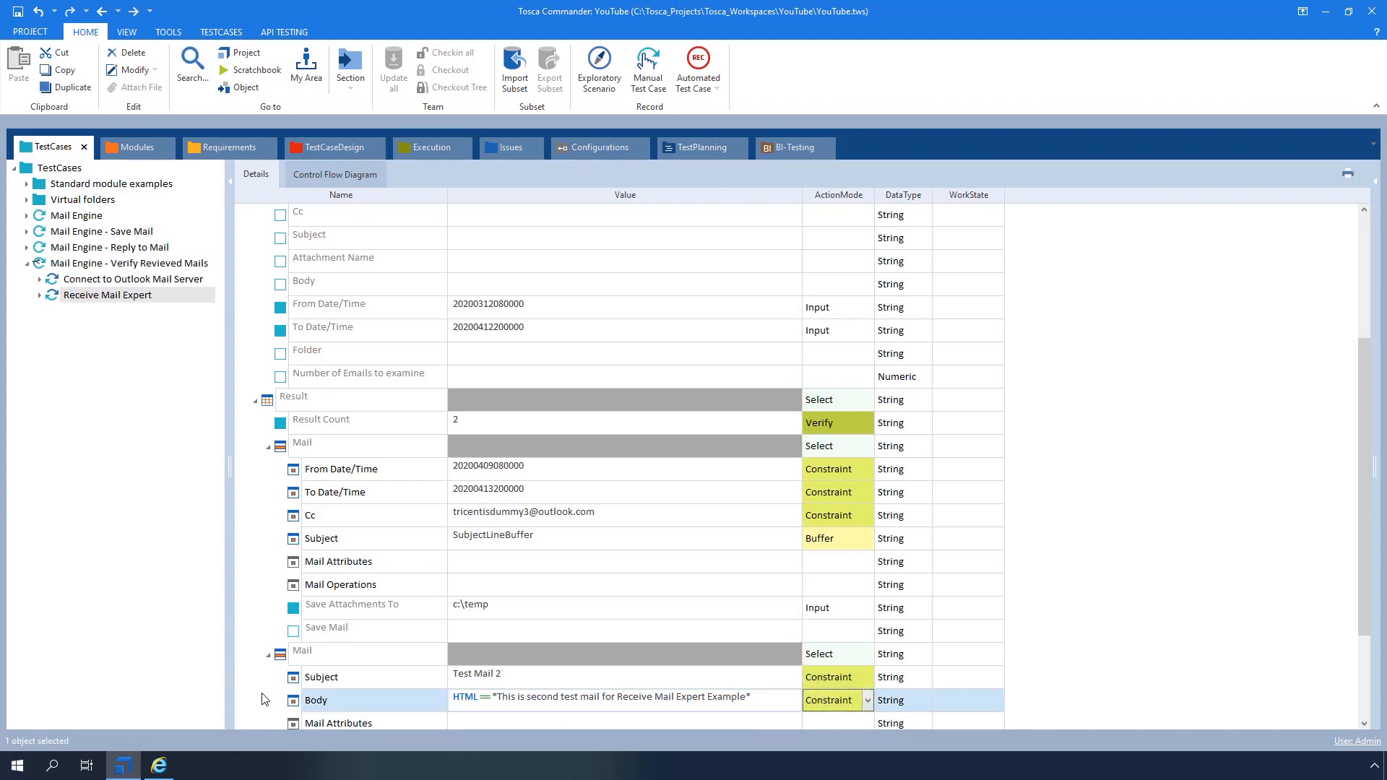
scroll(267, 699, "down", 2)
left_click(386, 585)
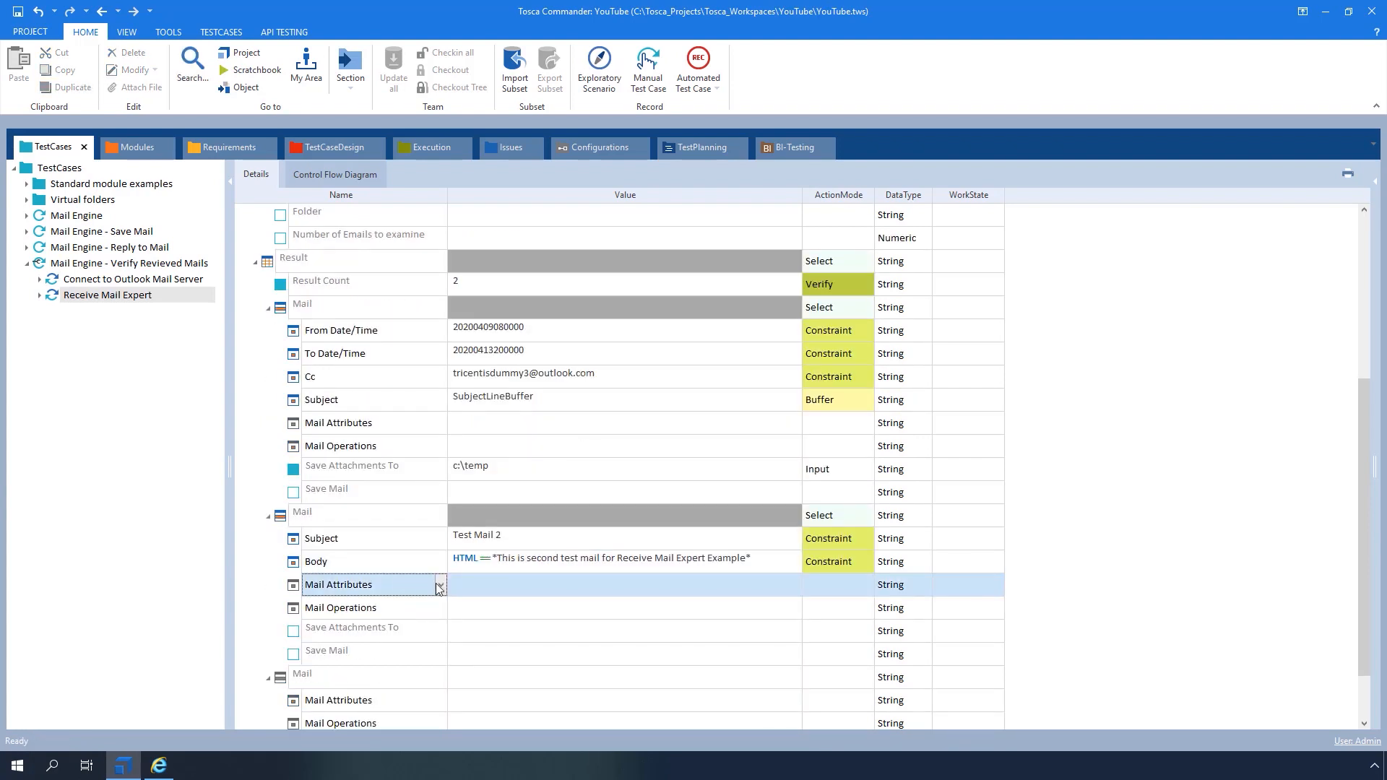
Verify the second mail's Attachment Name as *Test2.docx*
left_click(439, 584)
scroll(361, 658, "down", 2)
left_click(361, 661)
left_click(483, 584)
type("*")
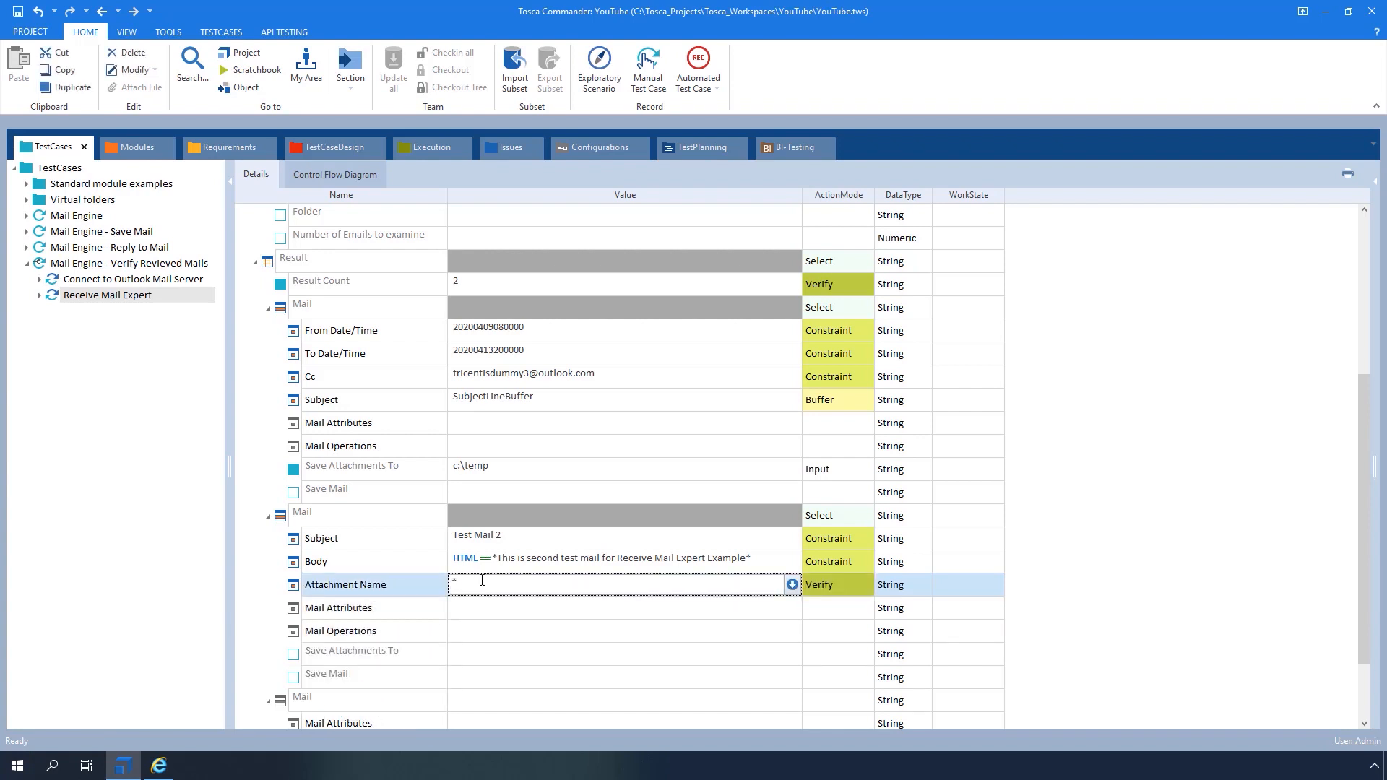
type("Test2.docx*")
left_click(436, 631)
Set the second mail's Delete operation to X and select the test case
left_click(437, 631)
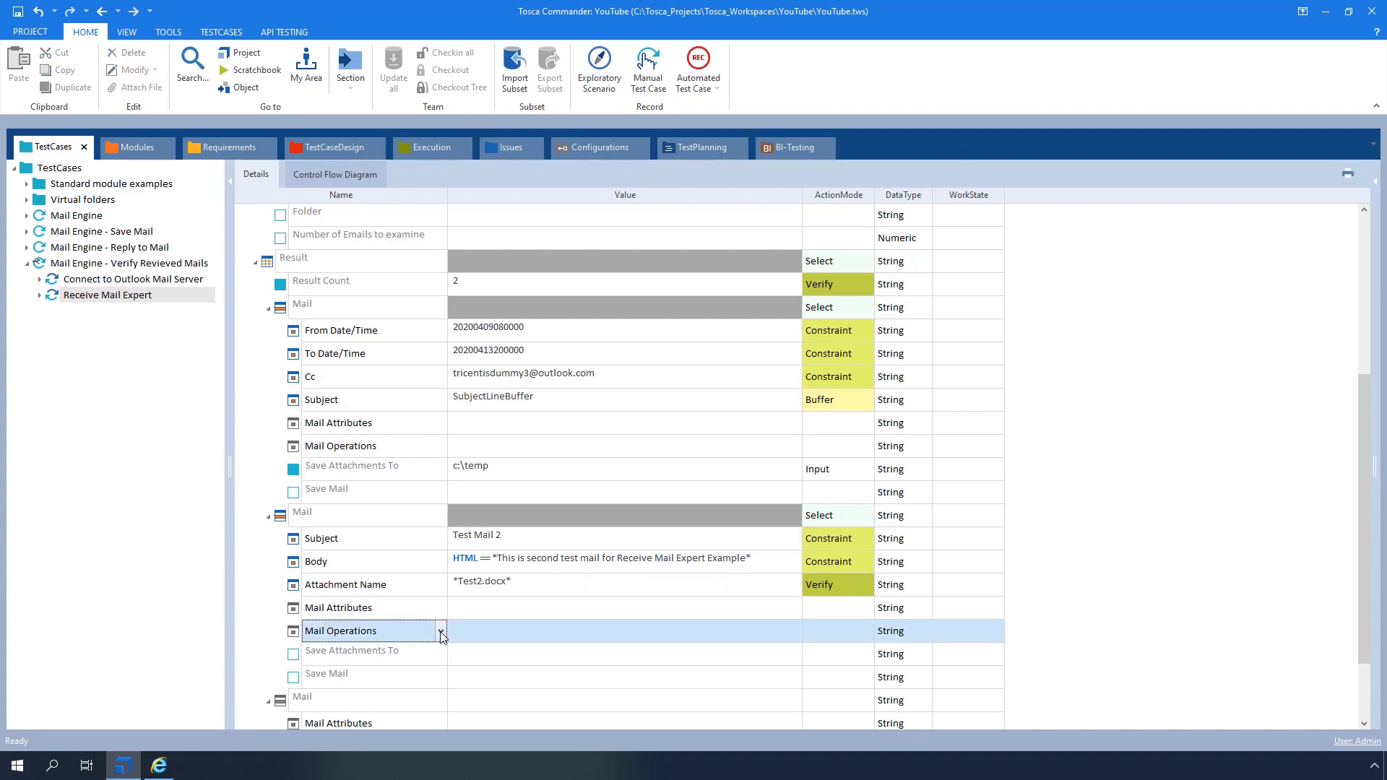
left_click(353, 648)
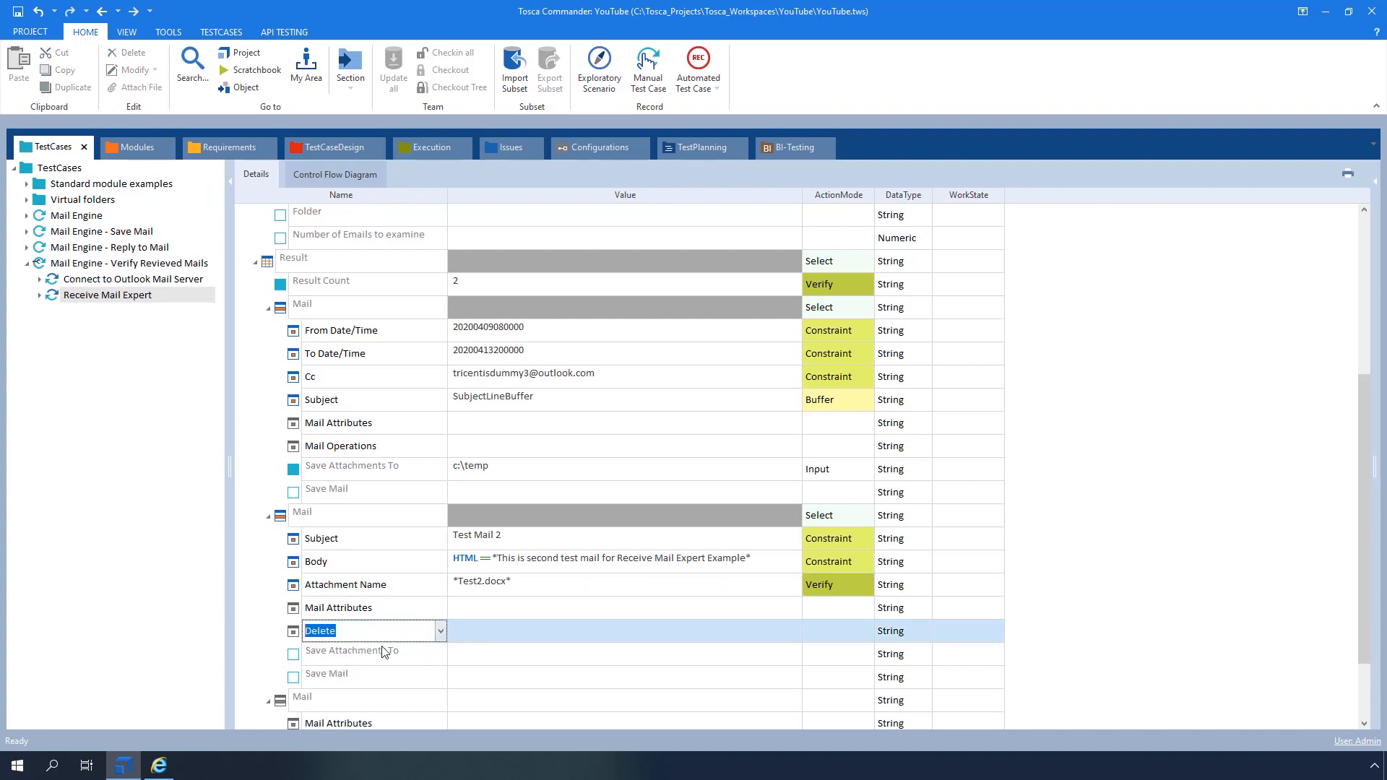
left_click(475, 628)
type("X")
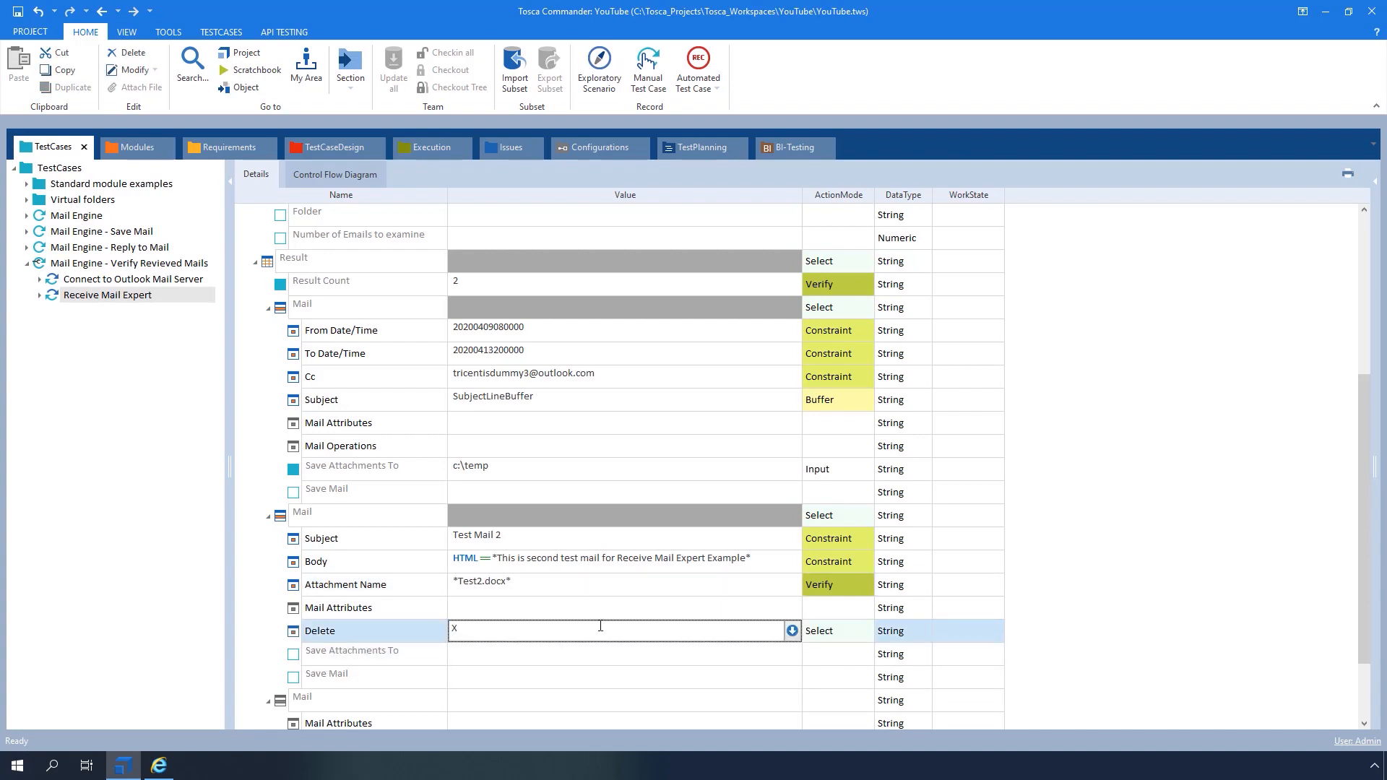
left_click(1073, 607)
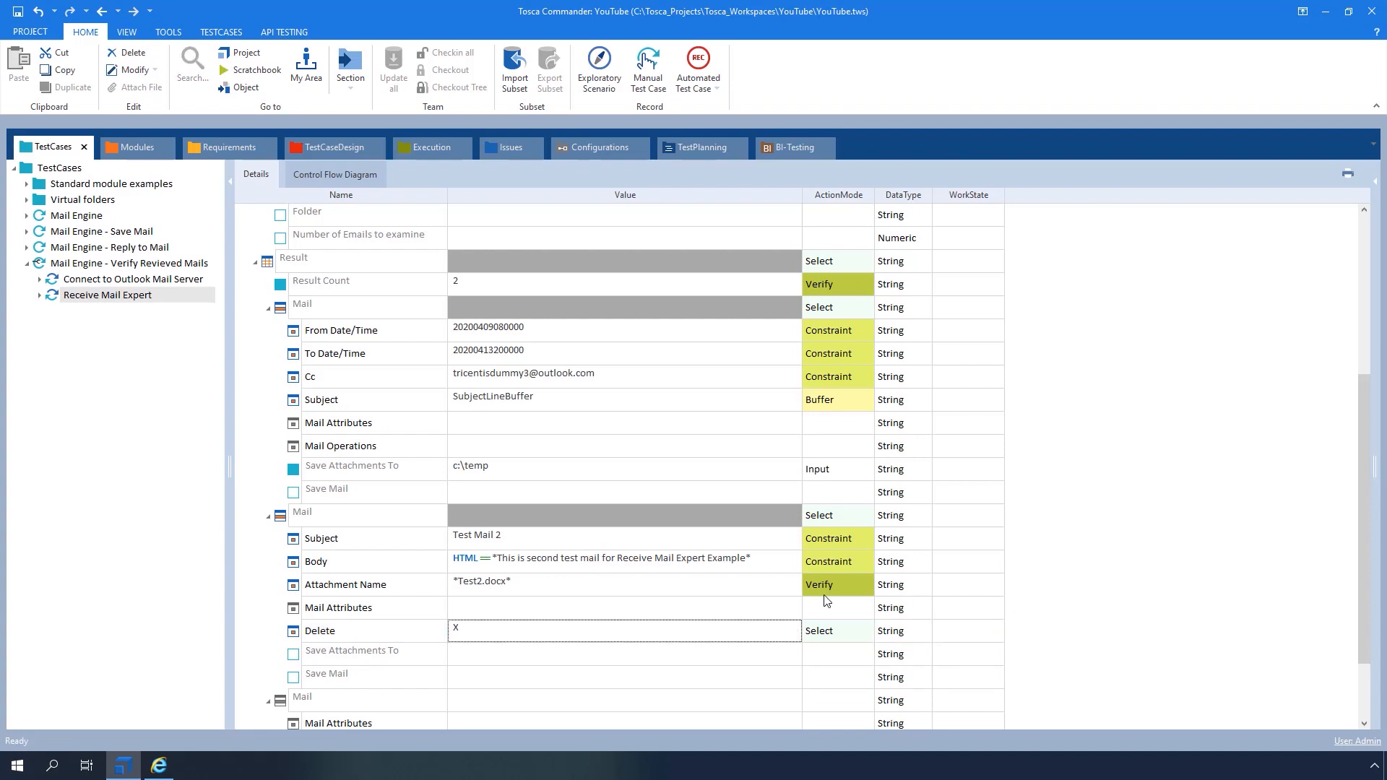
left_click(39, 265)
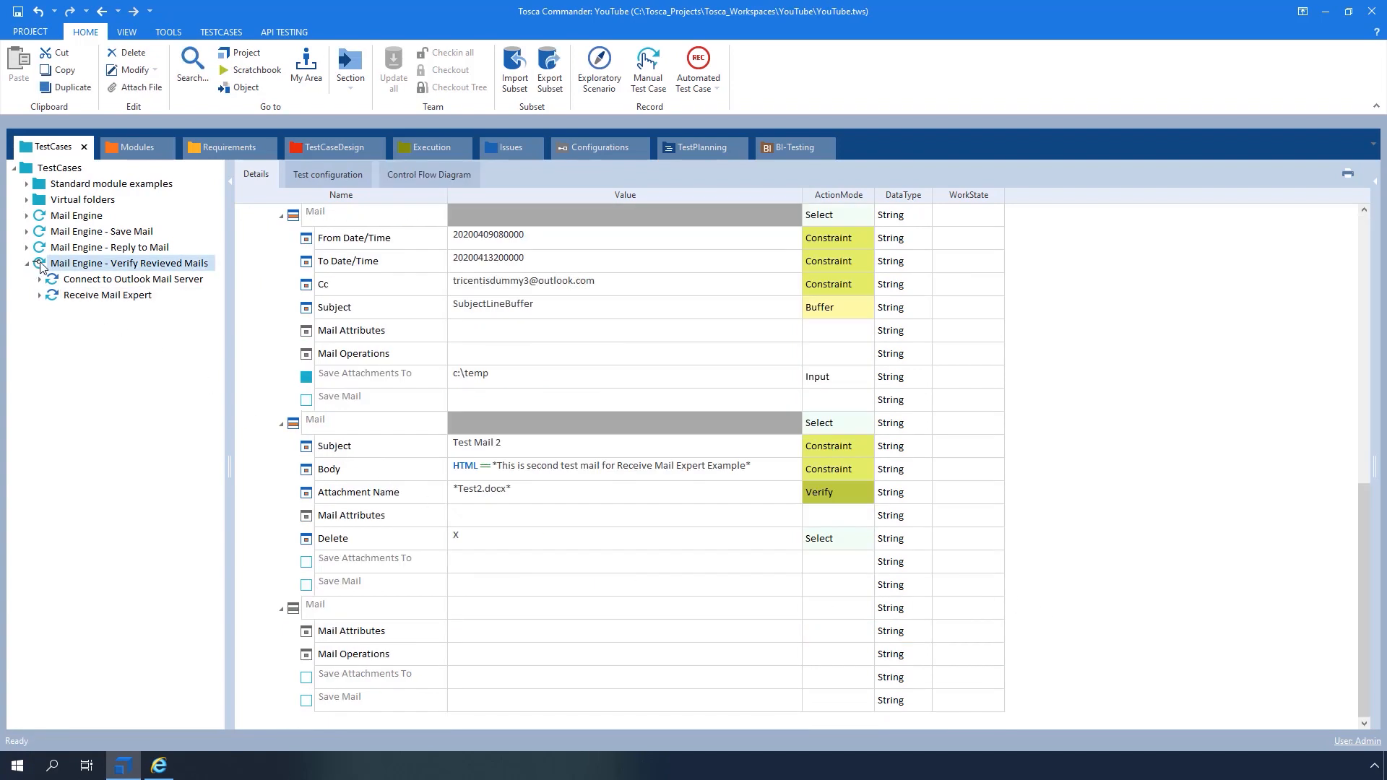
Run the Verify Revieved Mails test case in ScratchBook and maximize the Receive Mail Expert results
right_click(40, 264)
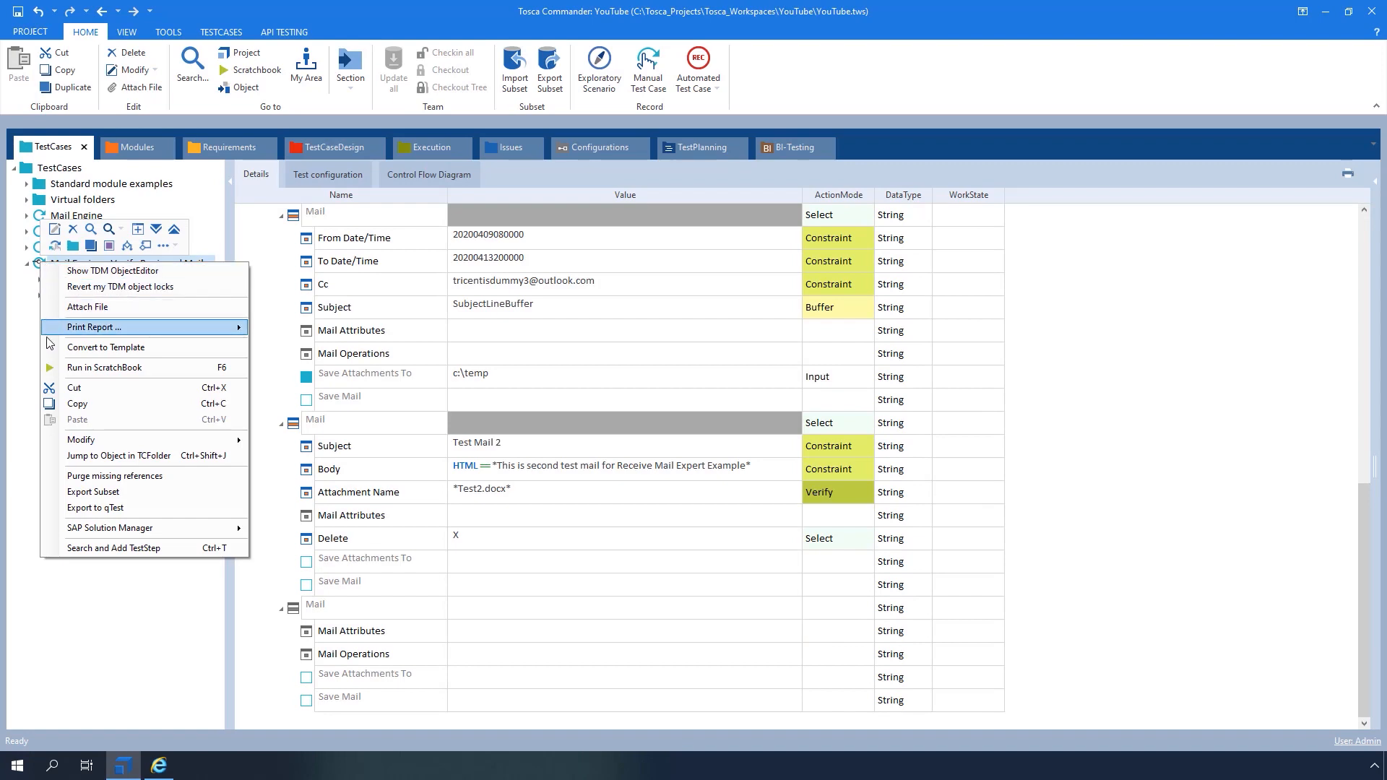
left_click(51, 370)
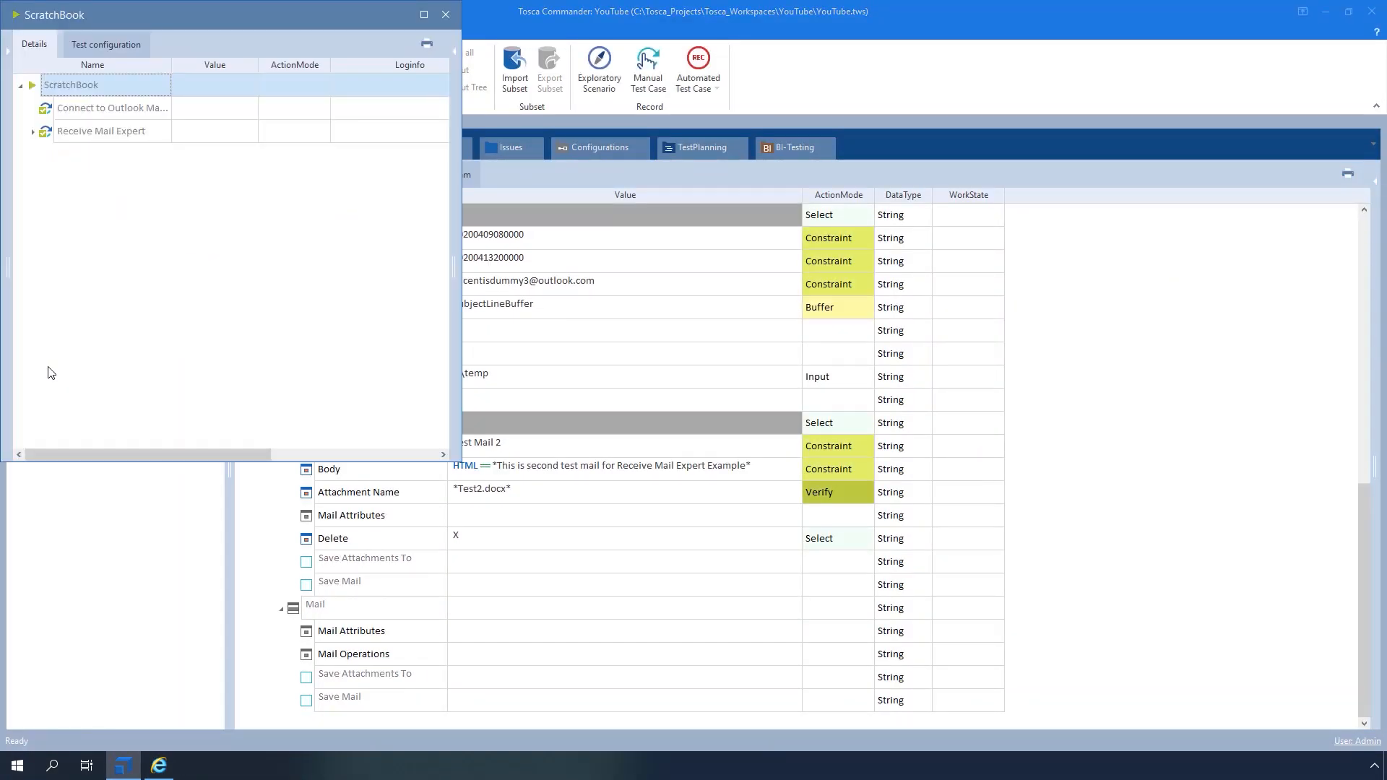
left_click(34, 130)
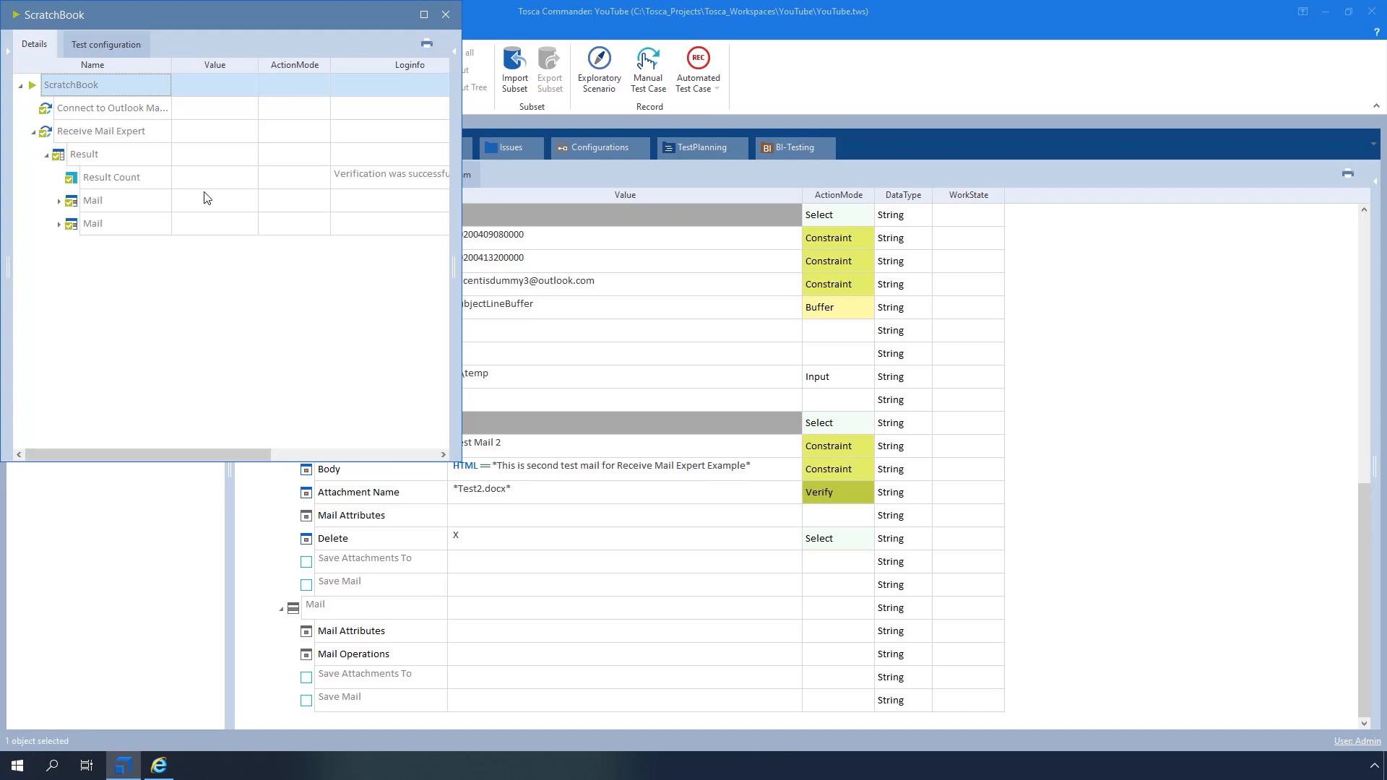
left_click(424, 14)
Review both mails' results with a widened Loginfo column, then close ScratchBook
left_click(60, 201)
left_click(60, 271)
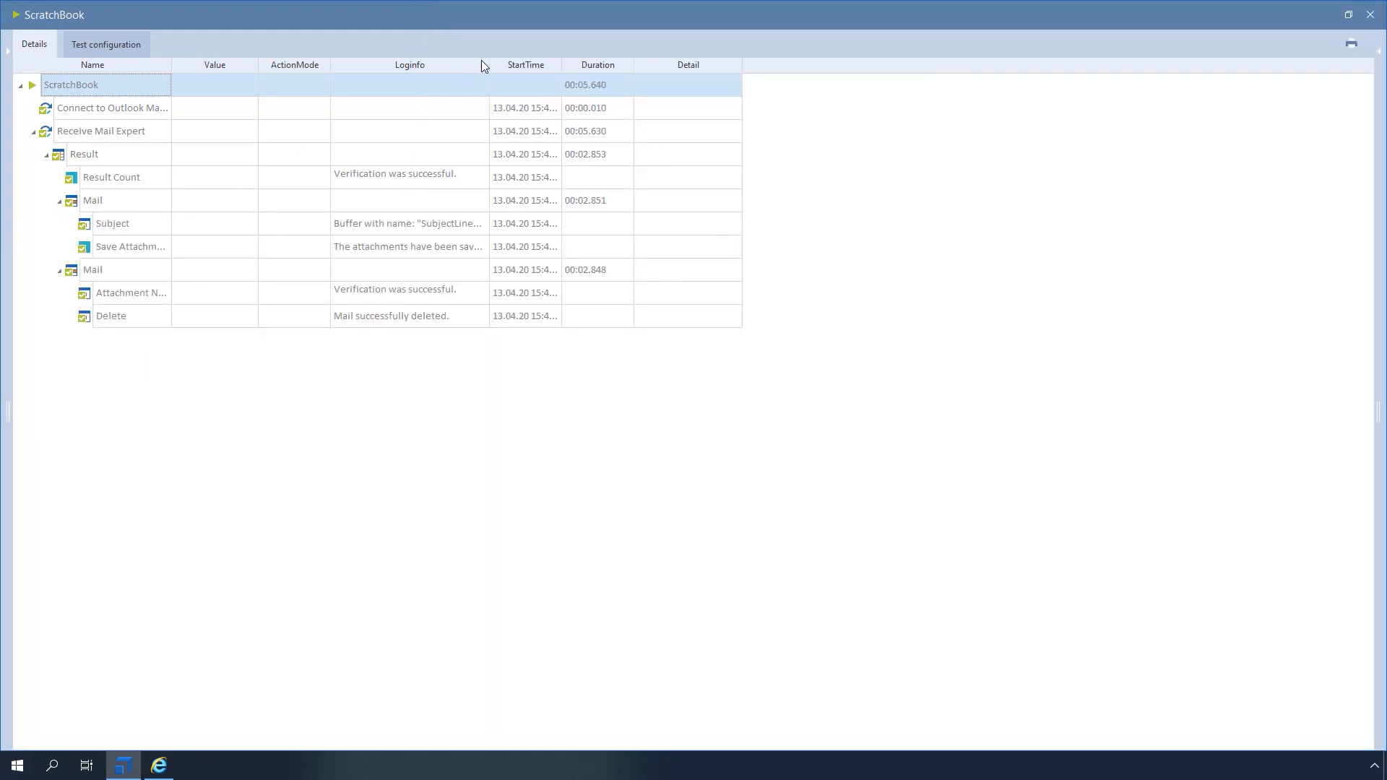
left_click_drag(603, 54, 700, 58)
left_click(578, 408)
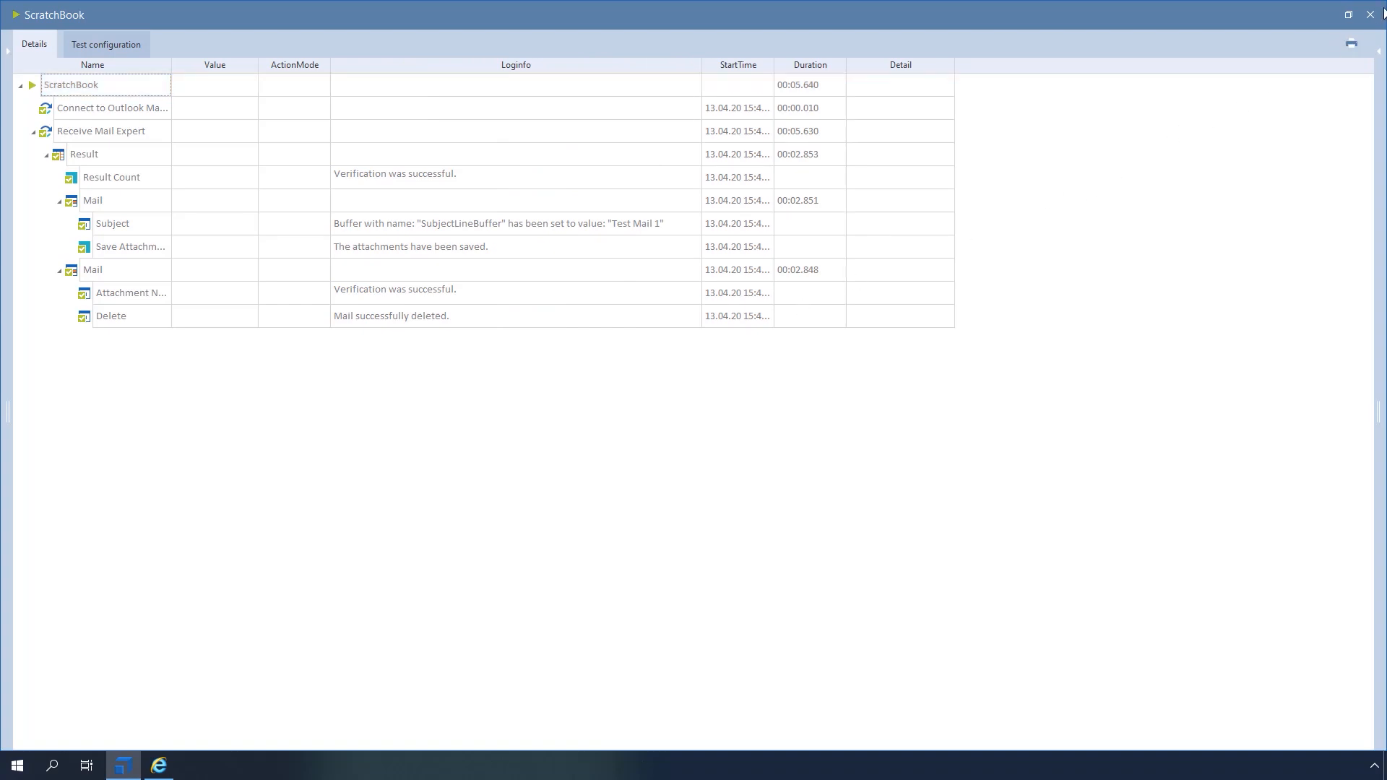
left_click(1370, 14)
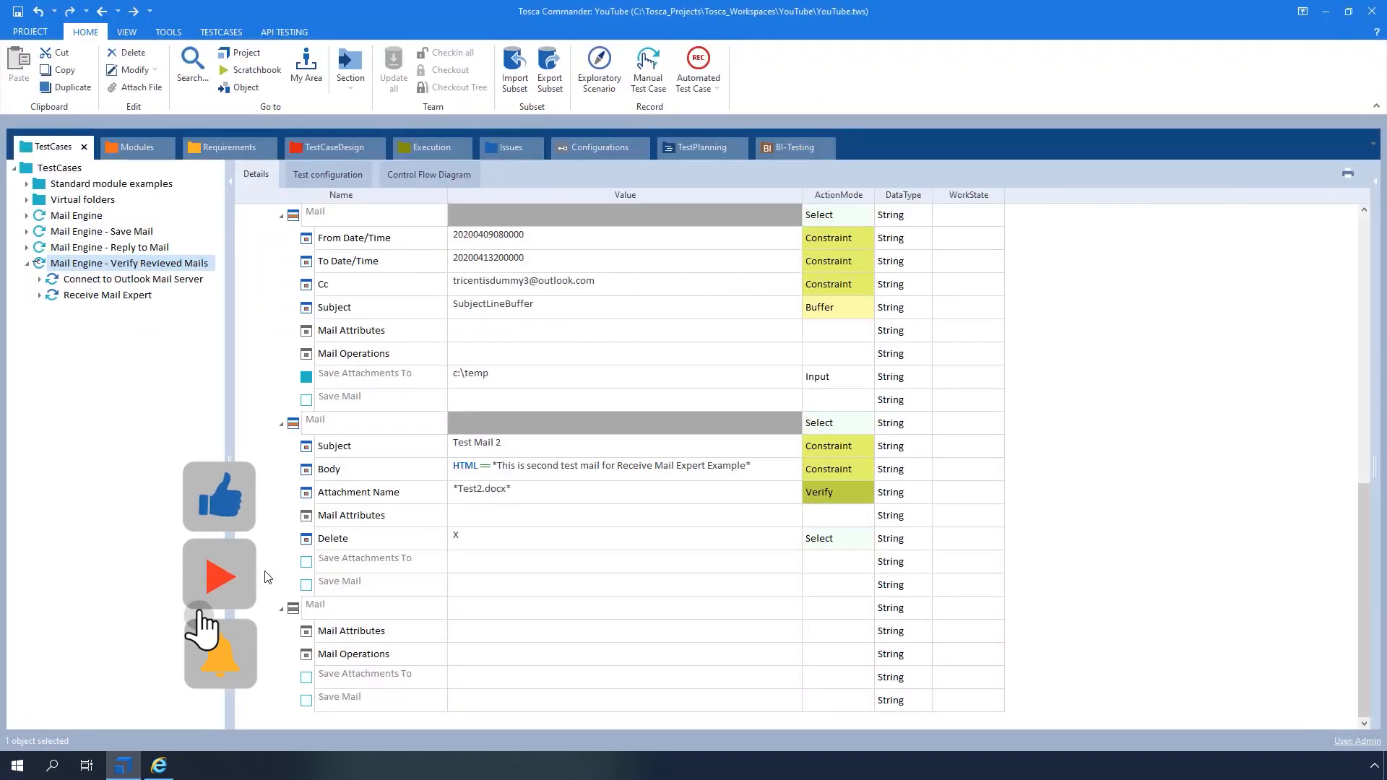